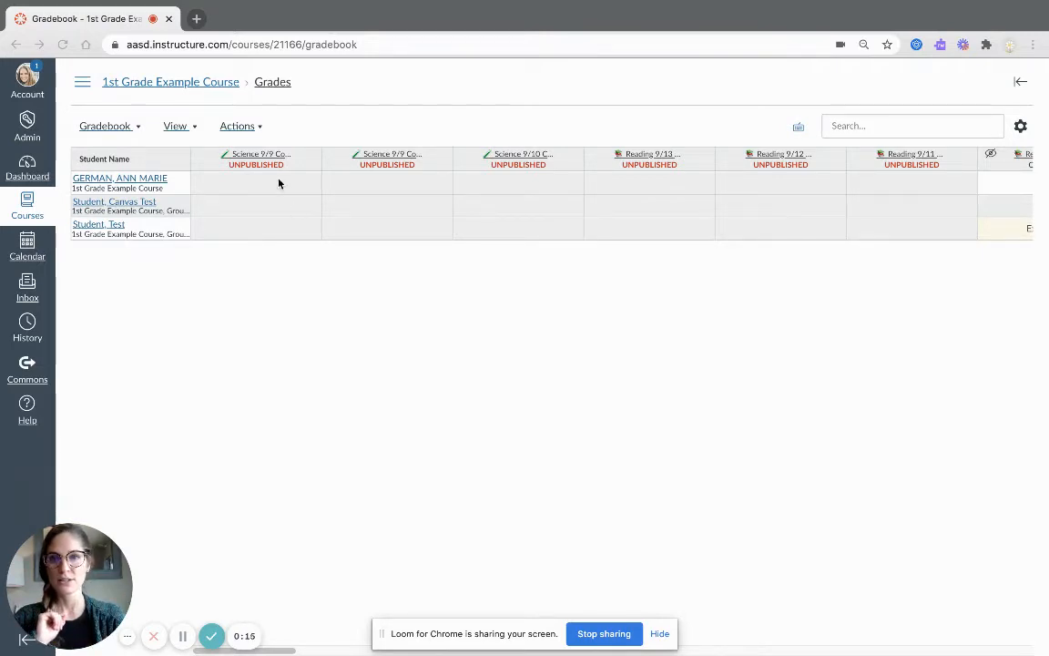
- Look across the gradebook's assignment columns and hide the unpublished assignments
scroll(576, 265, "right", 1)
scroll(576, 265, "right", 10)
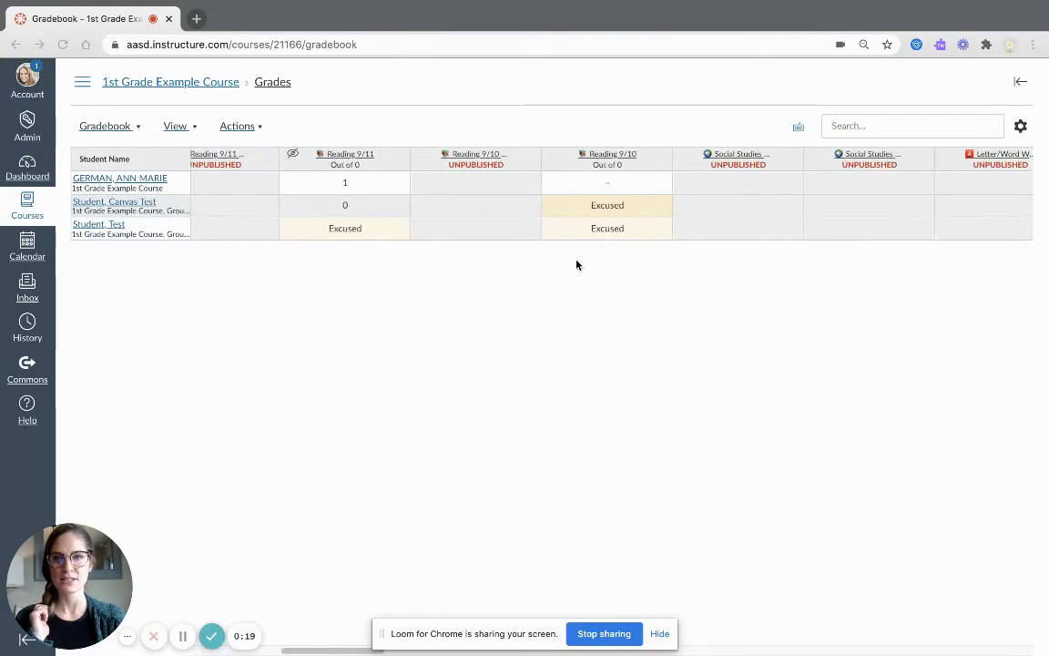
scroll(577, 265, "left", 5)
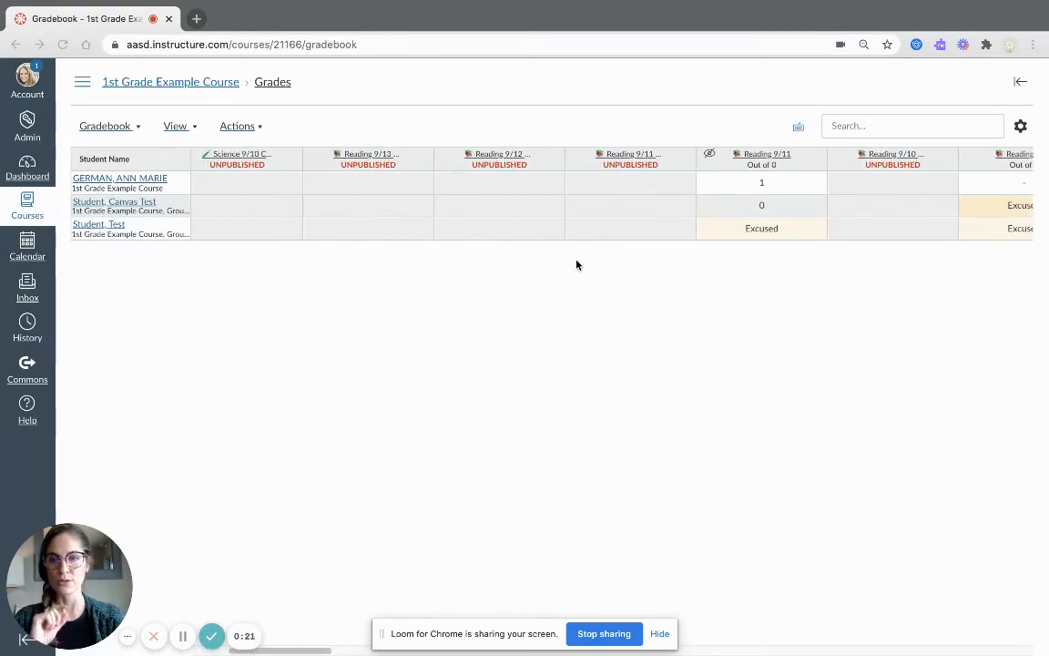
left_click(192, 127)
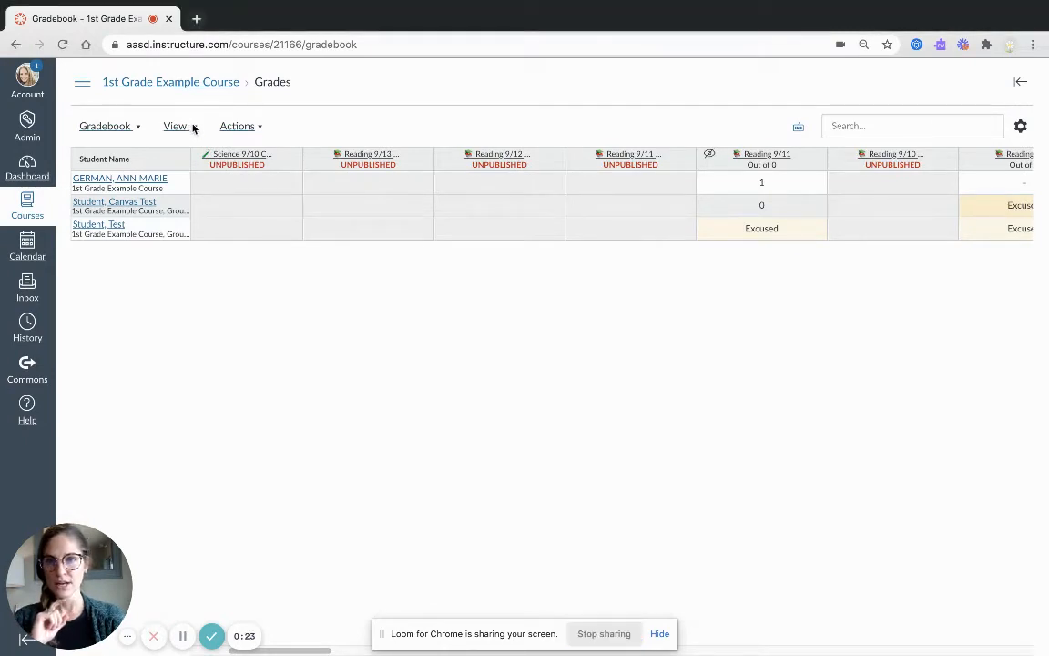
left_click(192, 127)
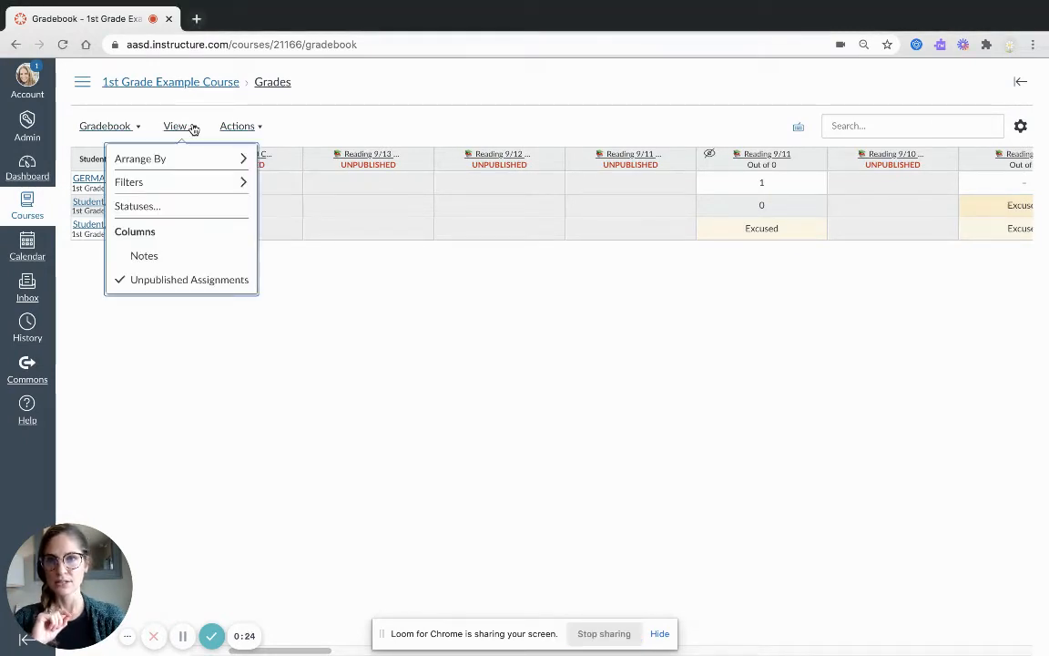
left_click(148, 283)
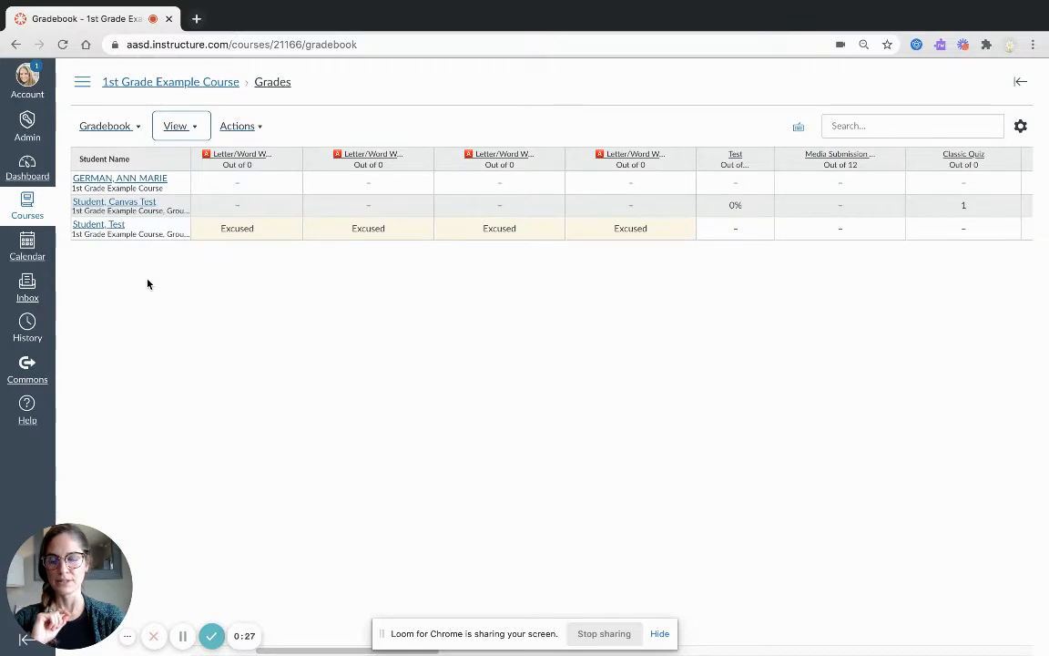
- Add the Assignment Groups filter to the gradebook and show only the Assignments group
left_click(179, 126)
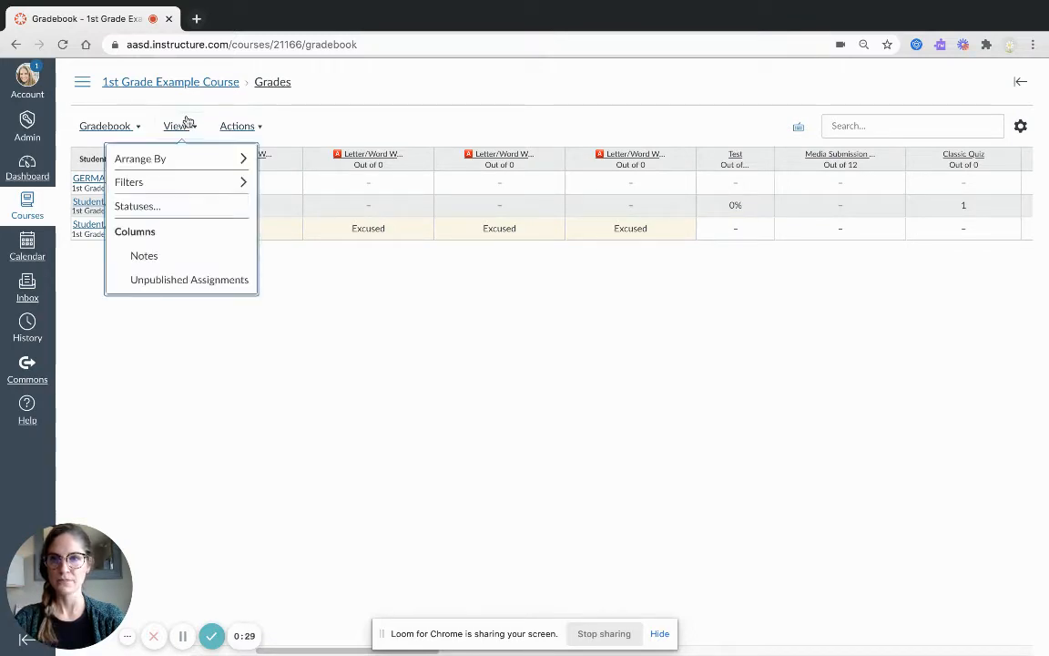
mouse_move(171, 180)
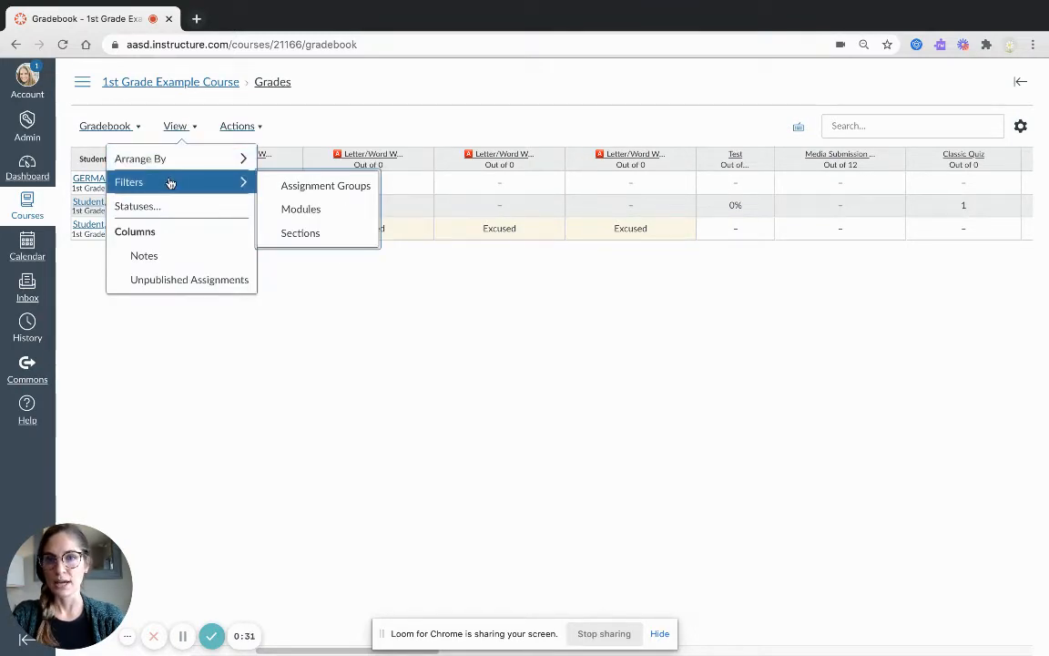
left_click(297, 186)
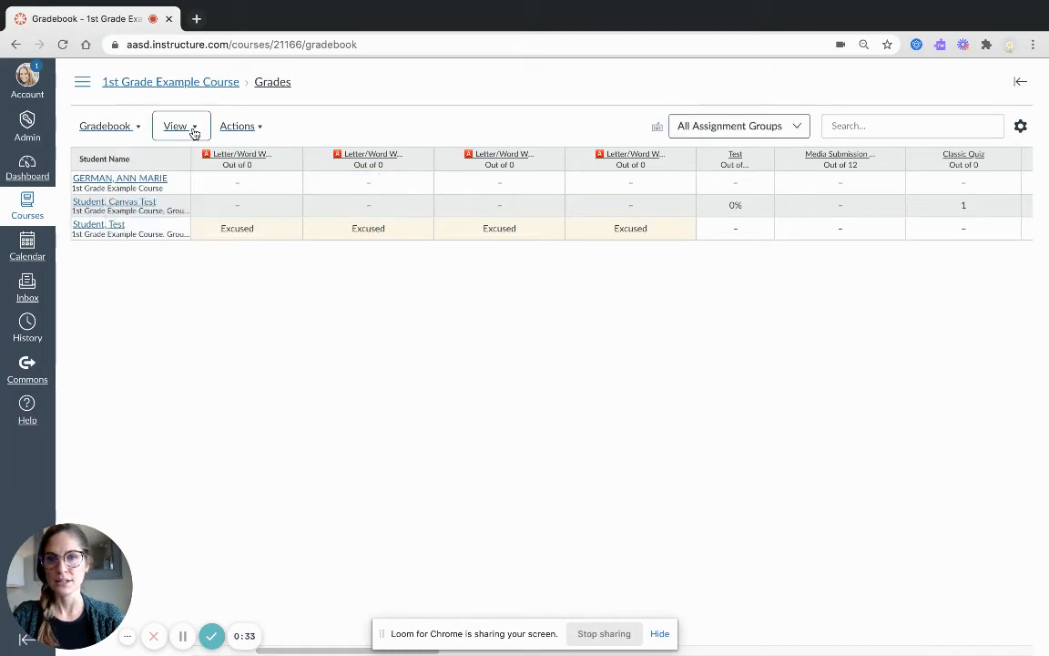
left_click(771, 133)
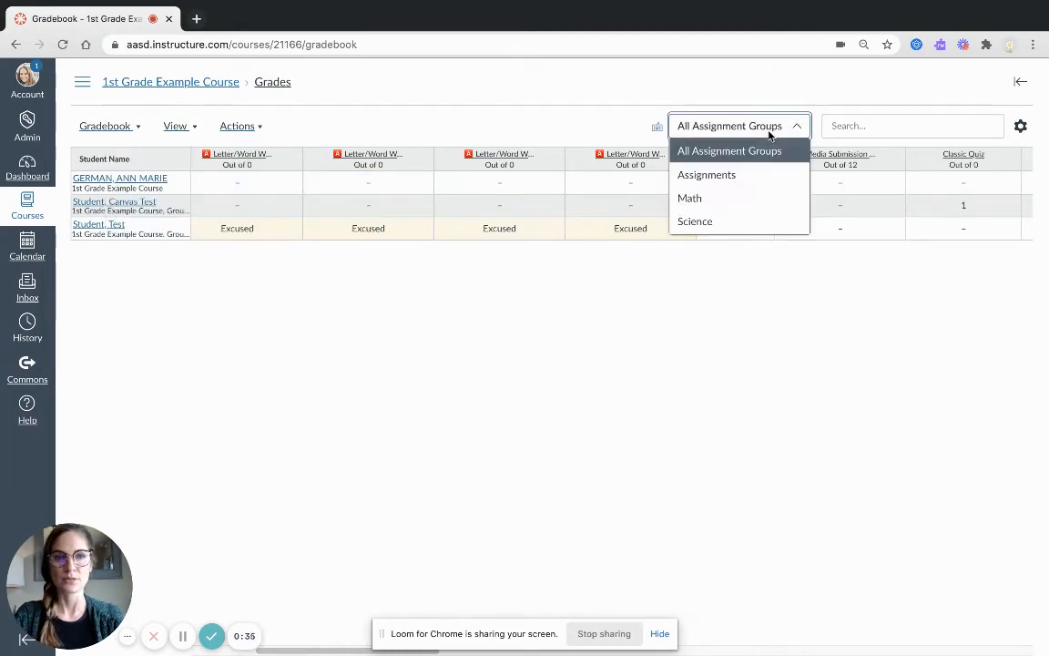
left_click(729, 175)
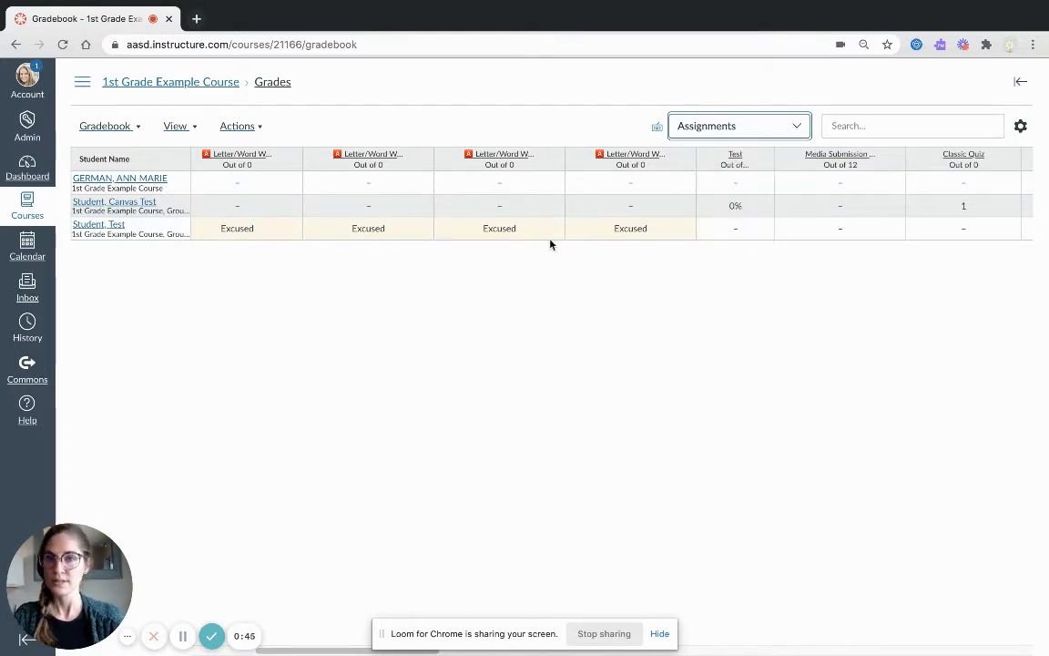
- Add the Modules filter to the gradebook and limit it to the Week of 9/8 module
left_click(192, 129)
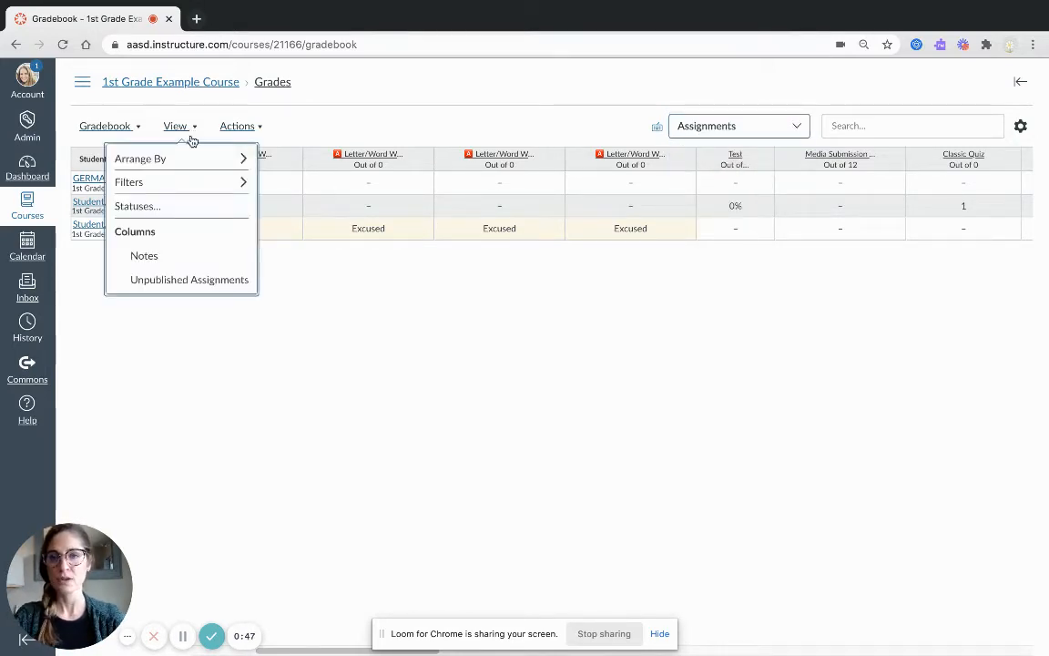
mouse_move(230, 178)
left_click(273, 208)
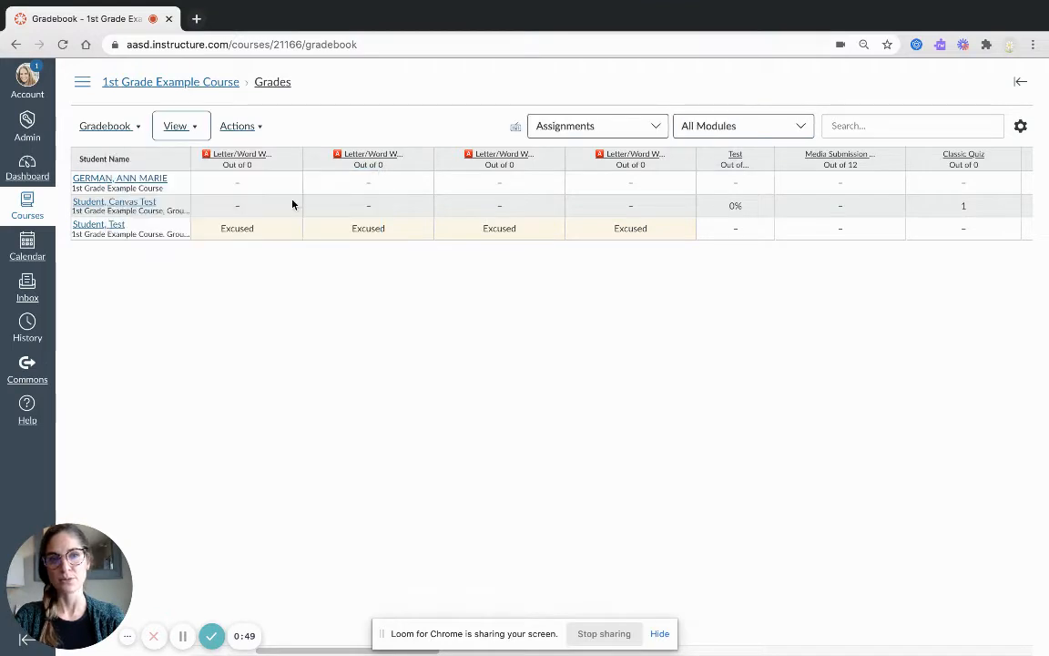
left_click(747, 126)
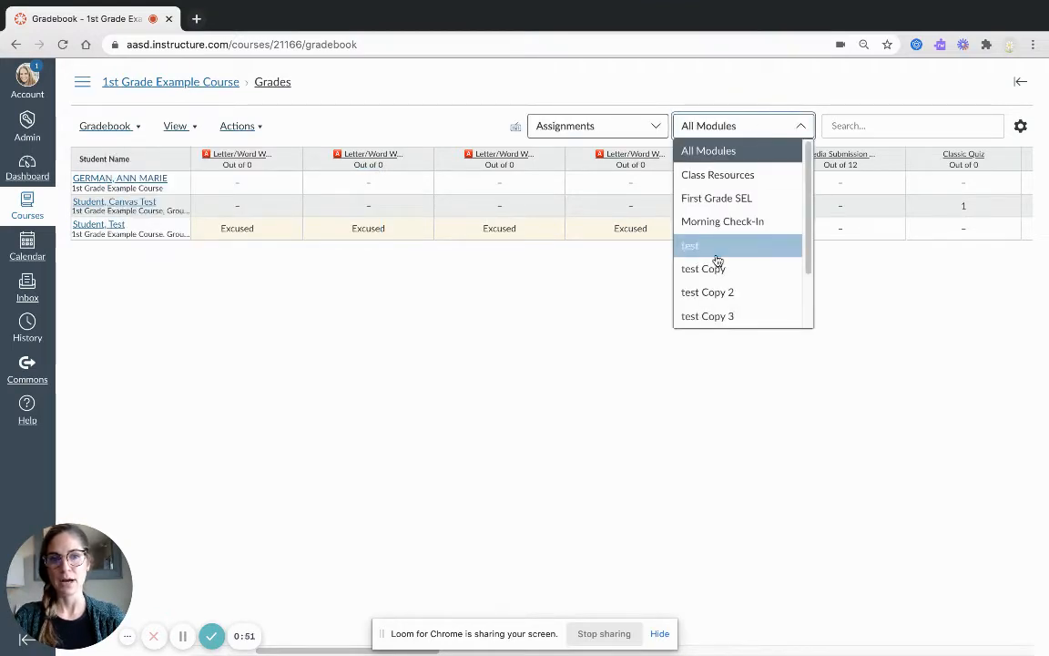
scroll(718, 262, "down", 1)
left_click(716, 293)
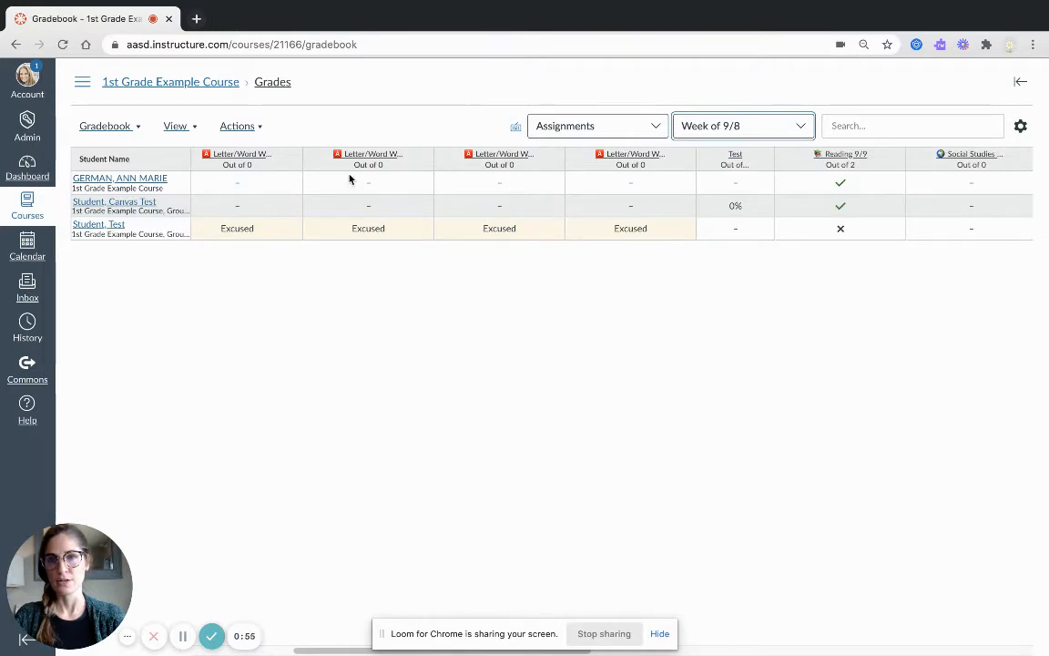
- Add the Sections filter to the gradebook and limit it to the 1st Grade Example Course section
left_click(172, 128)
mouse_move(159, 180)
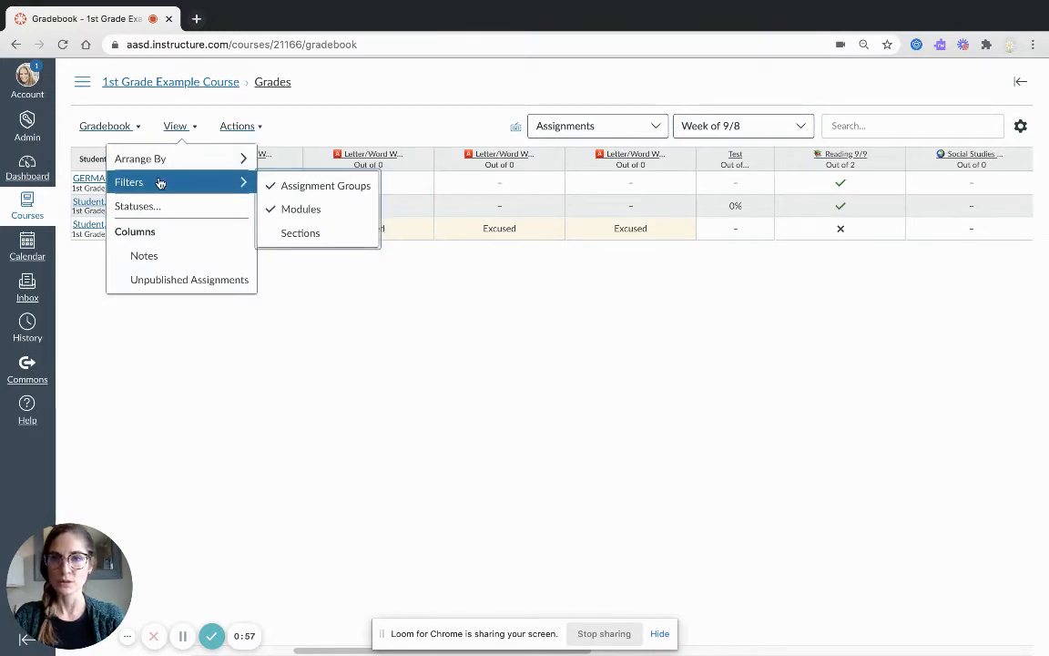
left_click(303, 240)
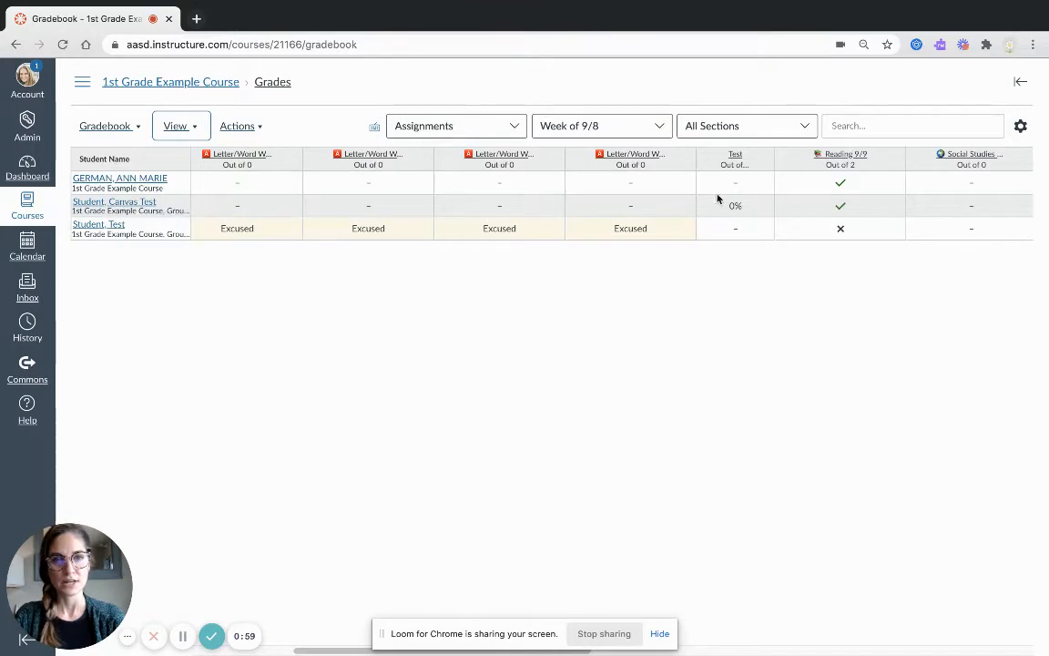
left_click(704, 129)
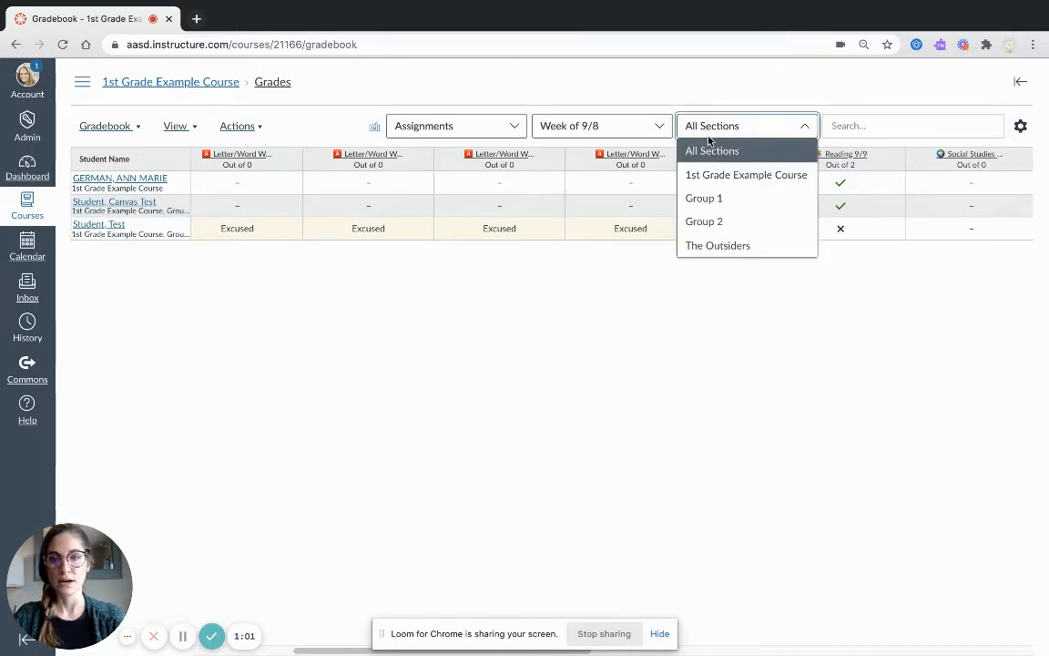
left_click(721, 173)
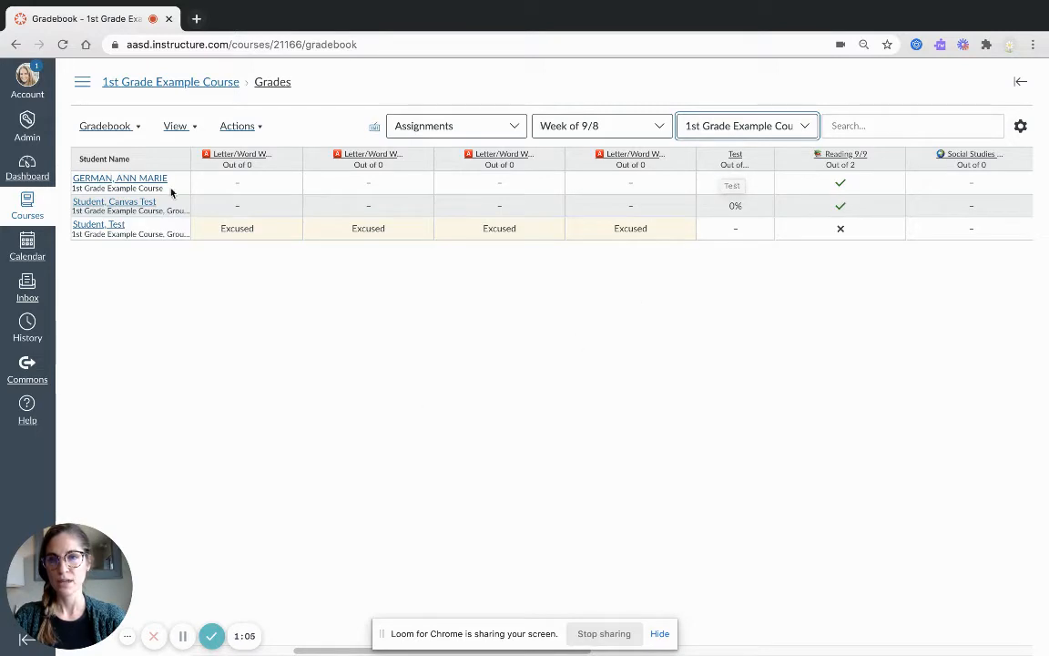
- Show the Notes column in the gradebook, and open the first student's note and cancel it without entering text
left_click(178, 127)
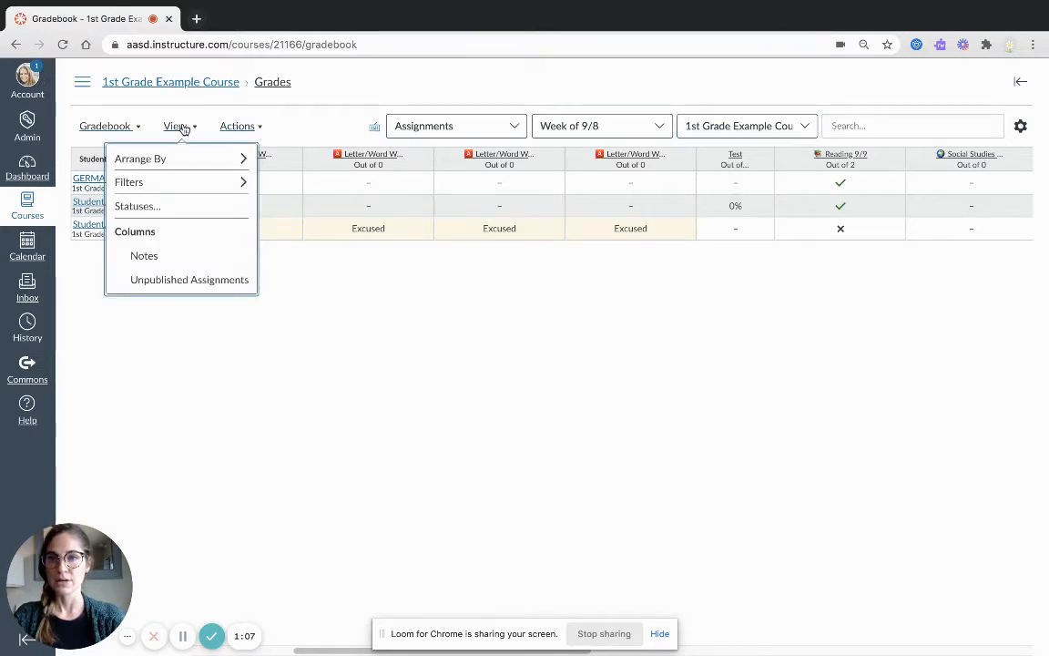
left_click(167, 257)
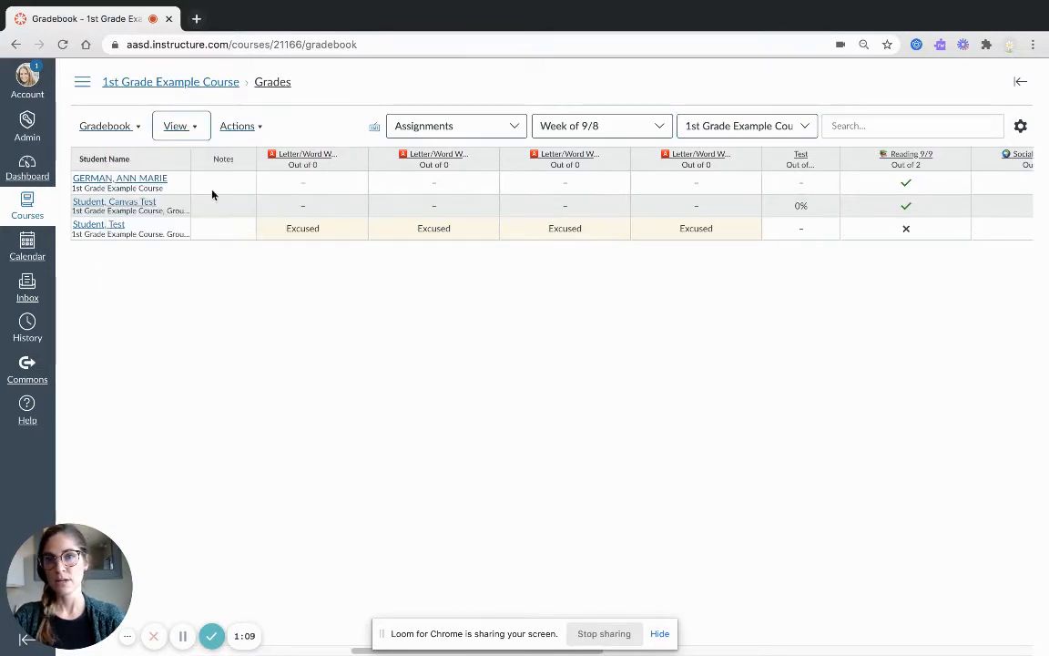
left_click(228, 180)
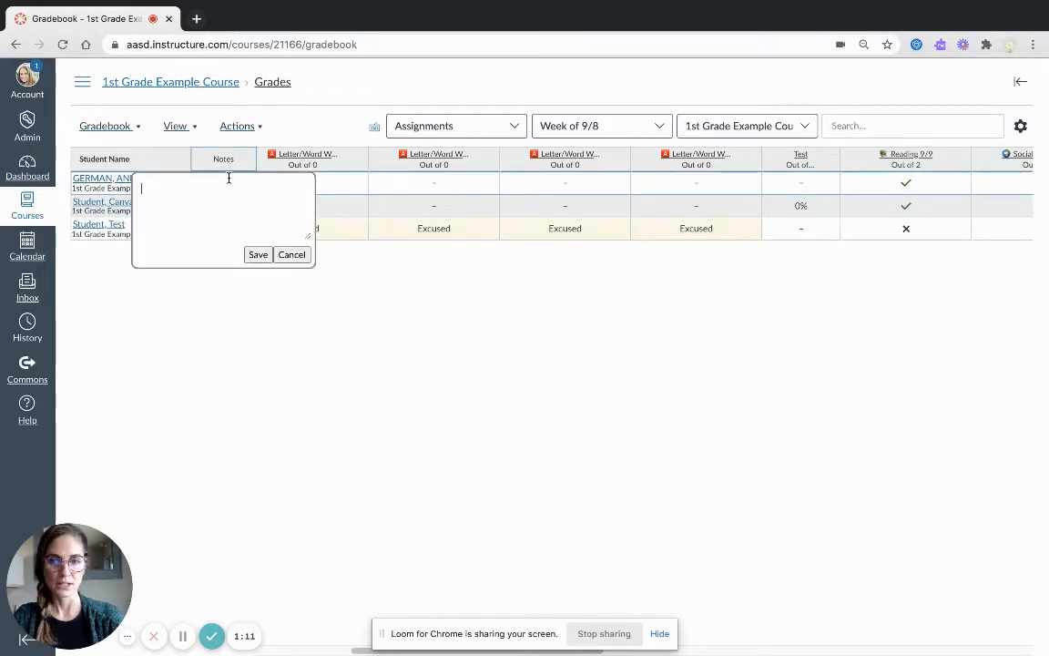
left_click(292, 255)
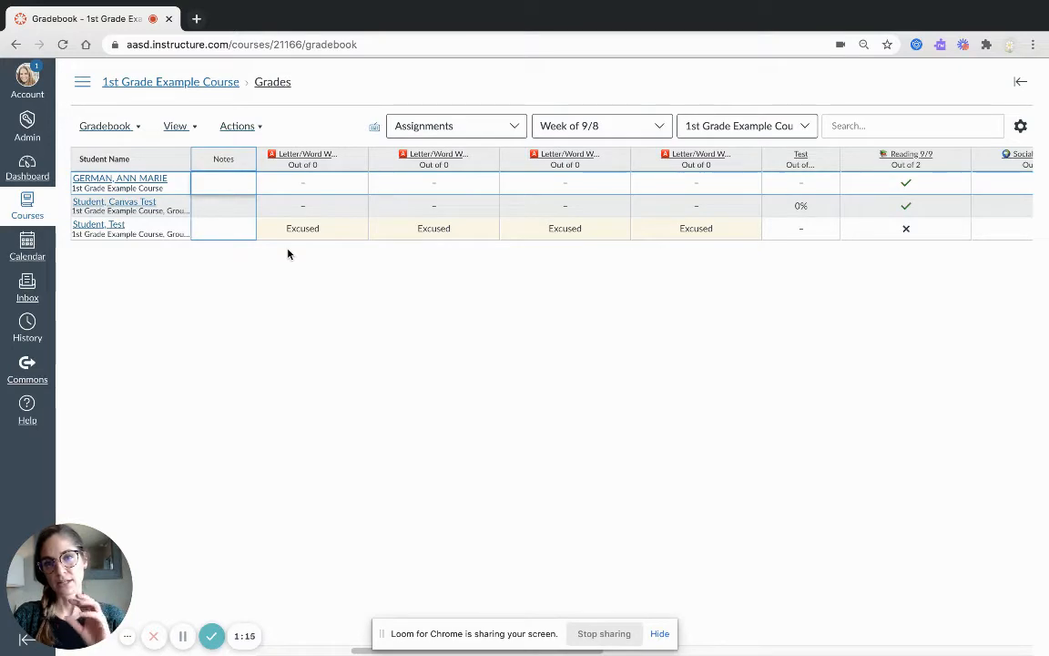
- Review the options for arranging assignment columns and the colour-coded list of submission statuses
left_click(189, 127)
mouse_move(184, 159)
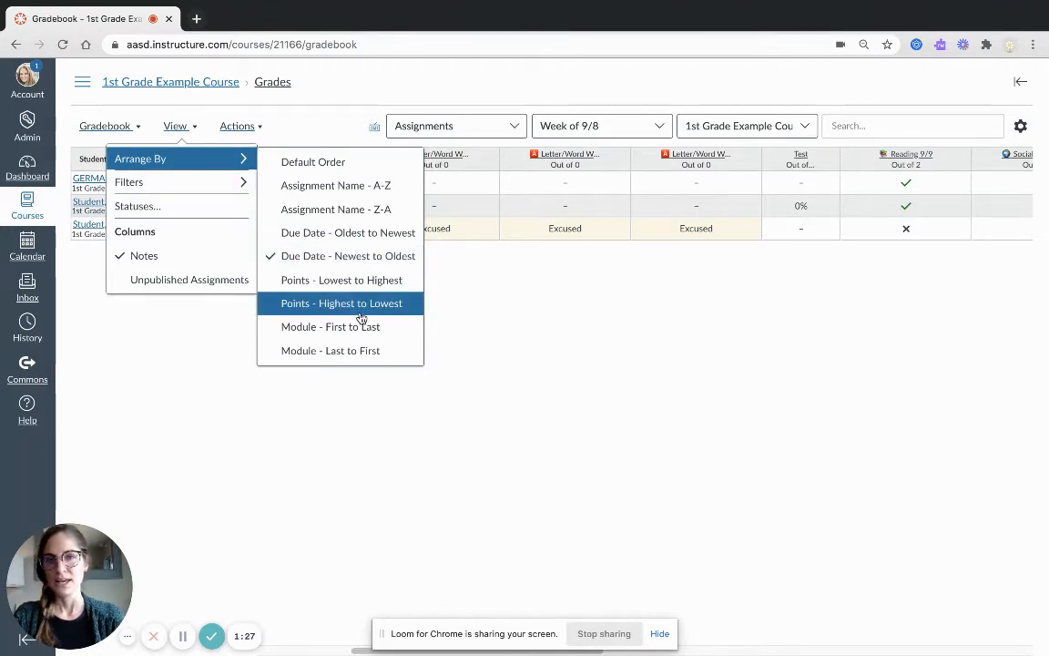
left_click(163, 216)
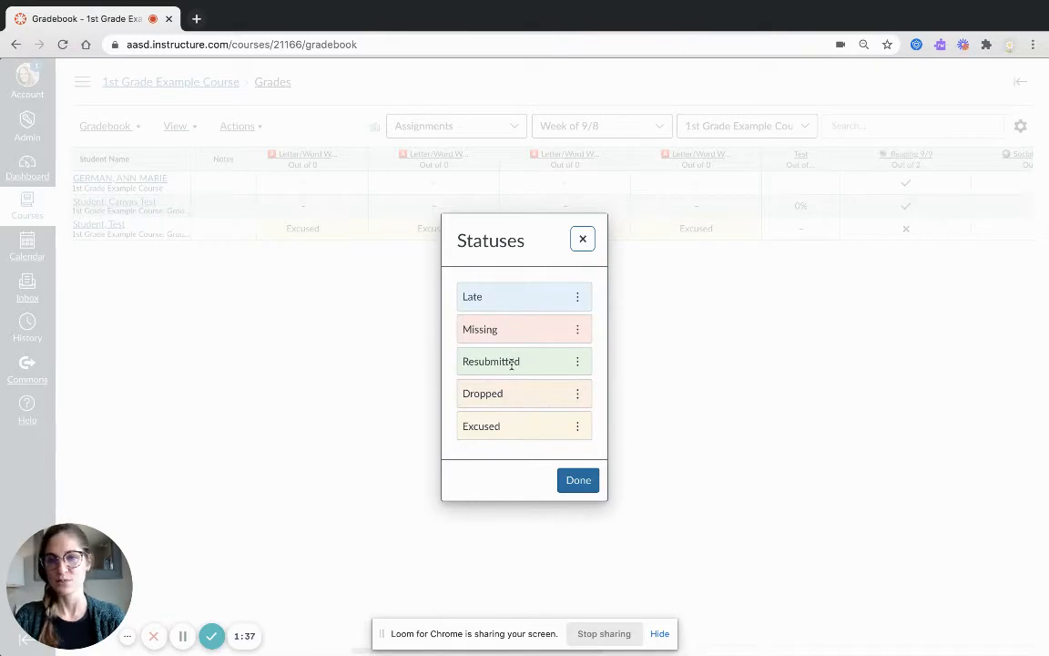
left_click(579, 480)
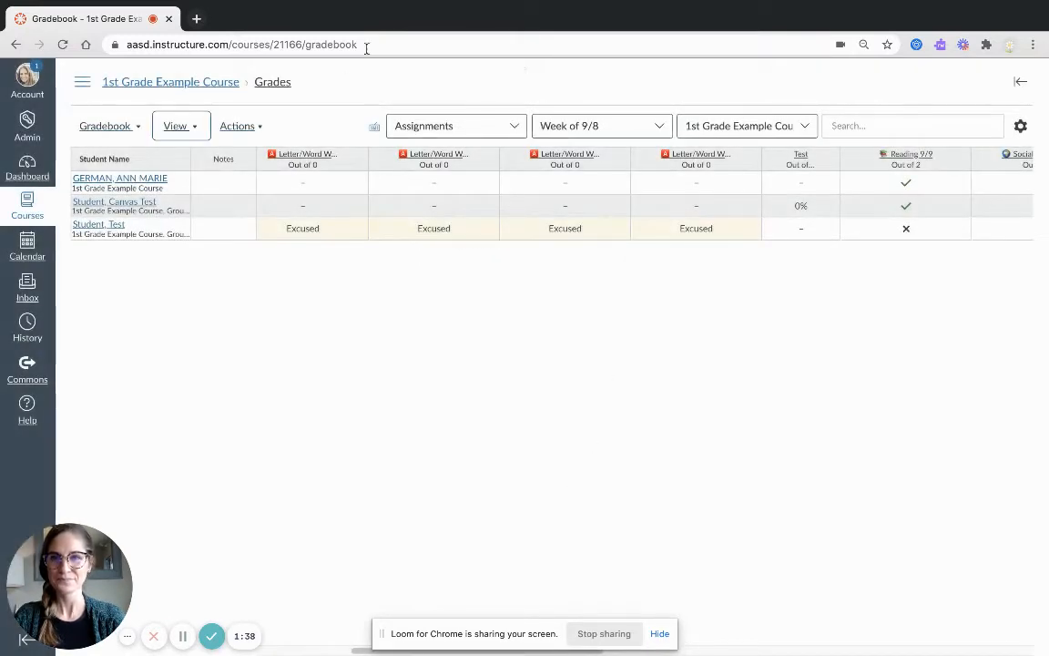
- Check the available gradebook actions and view the list of keyboard shortcuts
left_click(250, 127)
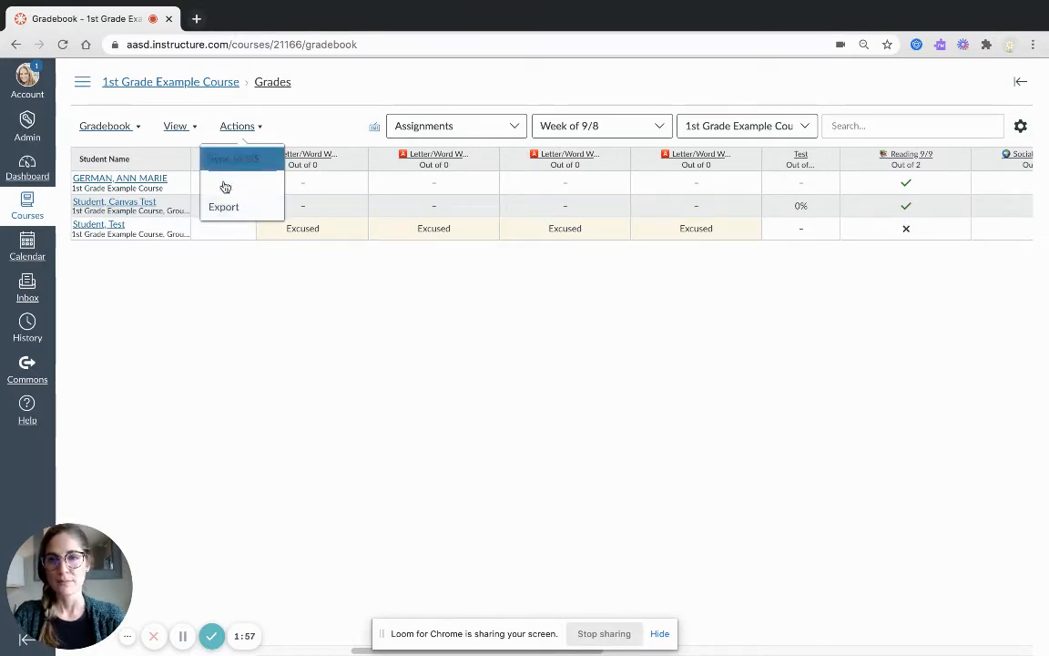
left_click(298, 280)
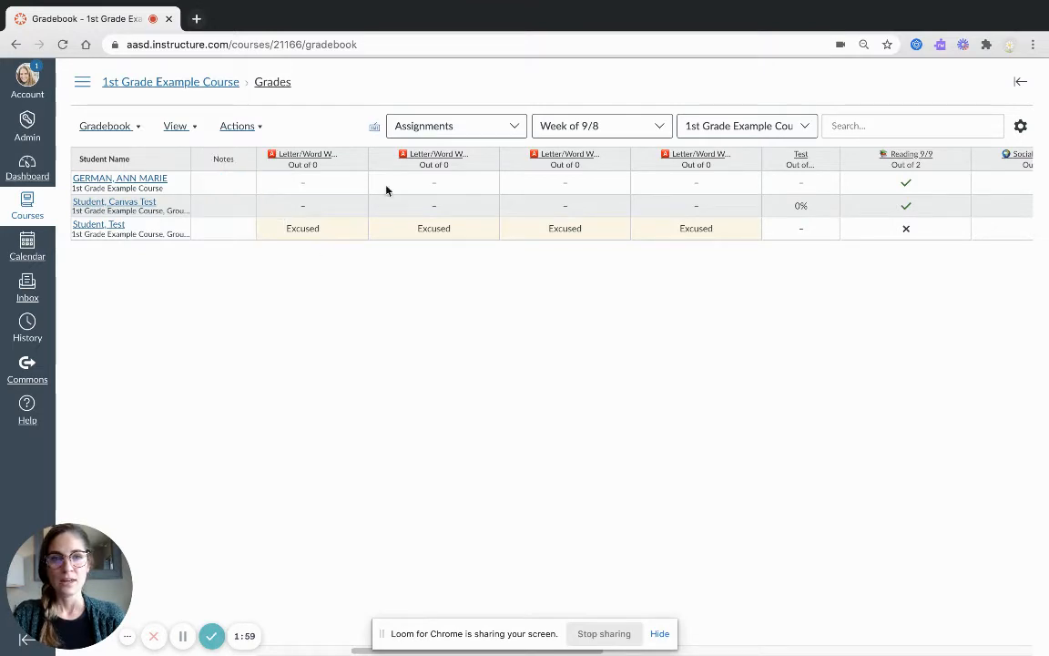
left_click(375, 129)
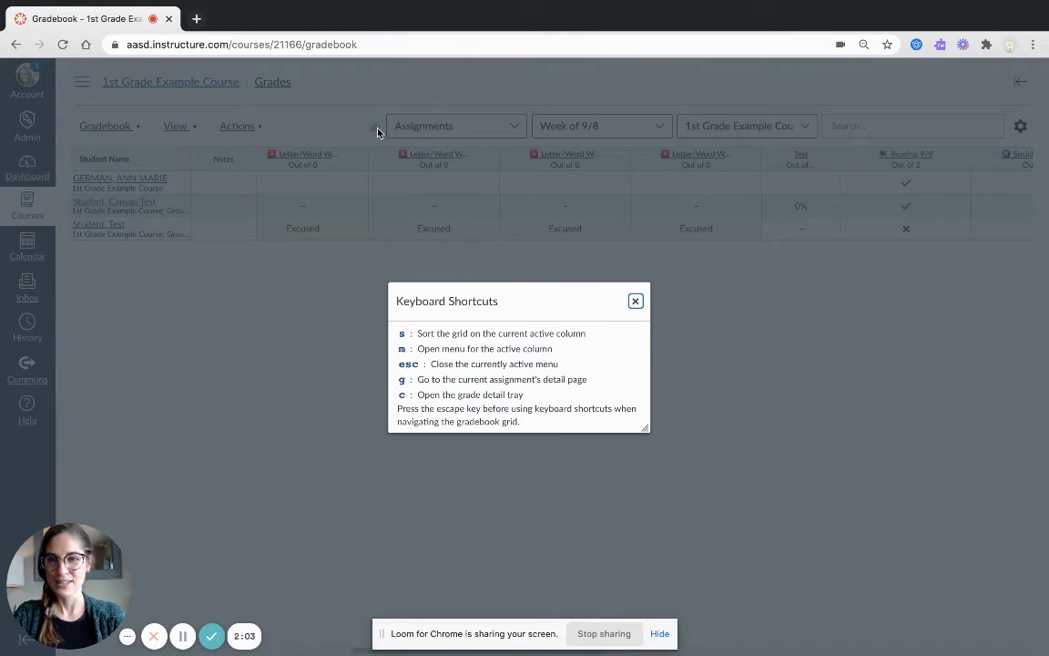
left_click(635, 303)
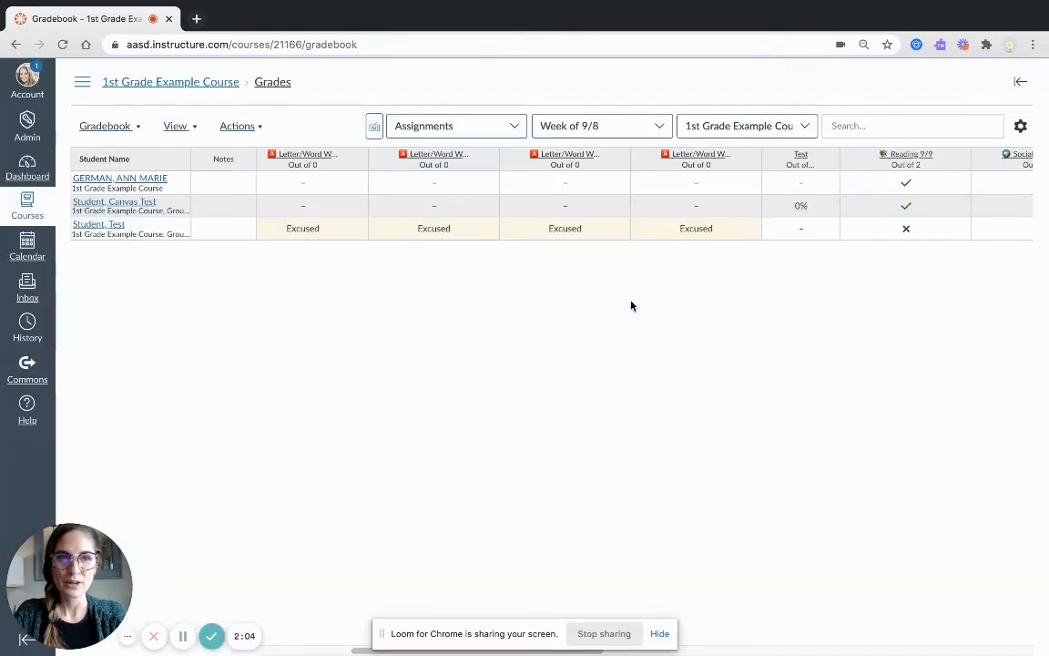
- Search the gradebook for a student by first name and clear the search
left_click(890, 123)
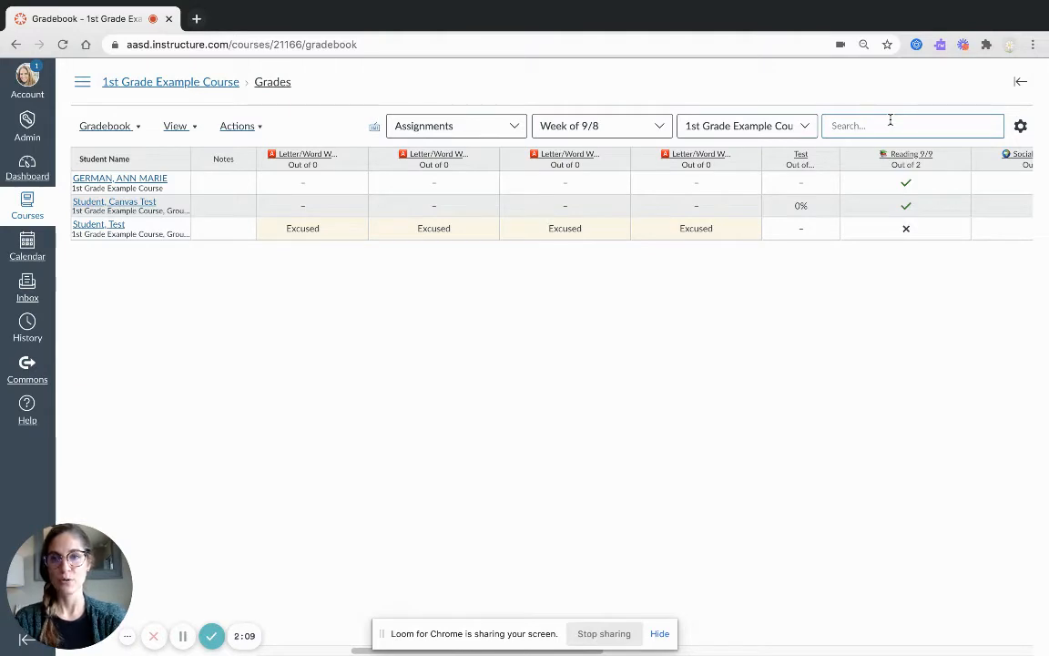
type("ann")
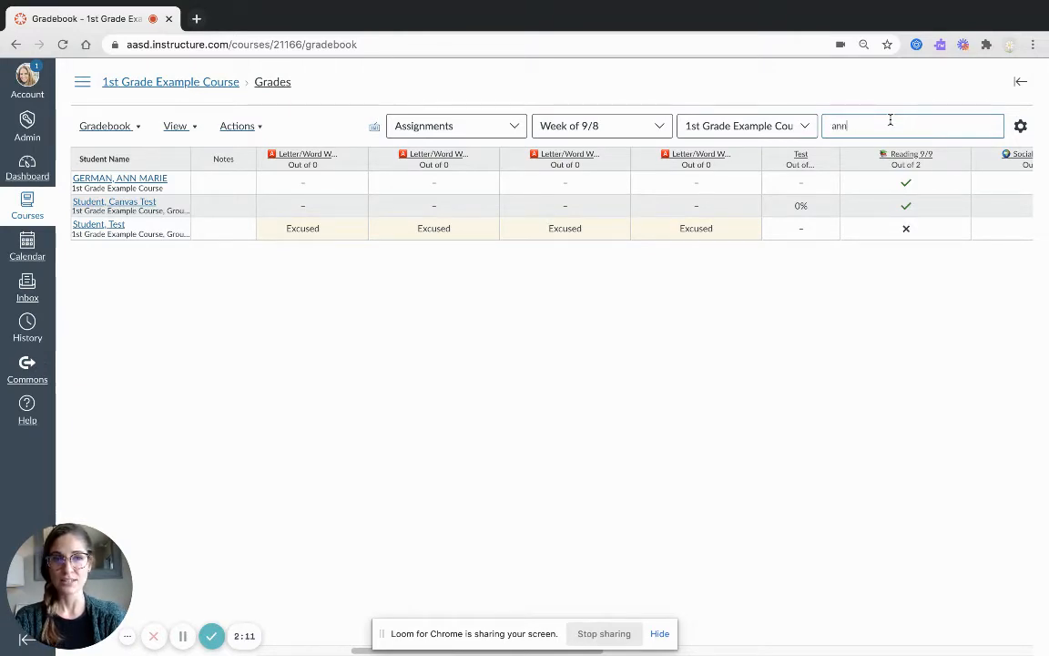
key("BackSpace")
key("BackSpace")
key("BackSpace")
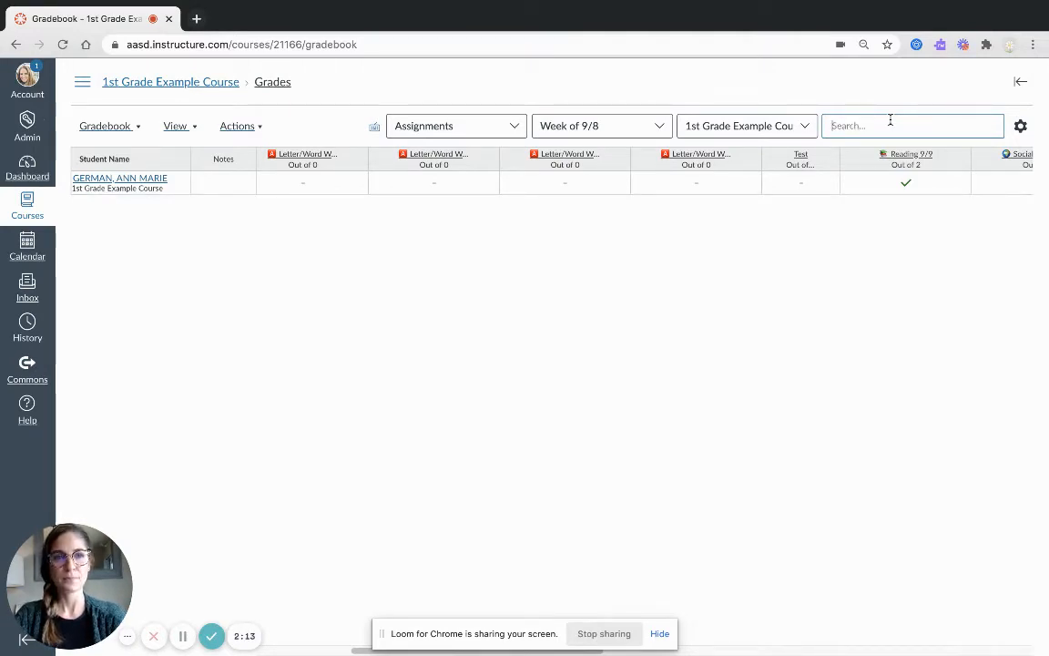
- Review the gradebook's late policies and grade posting policy, try the Manually Post Grades option, and cancel without saving
left_click(1022, 129)
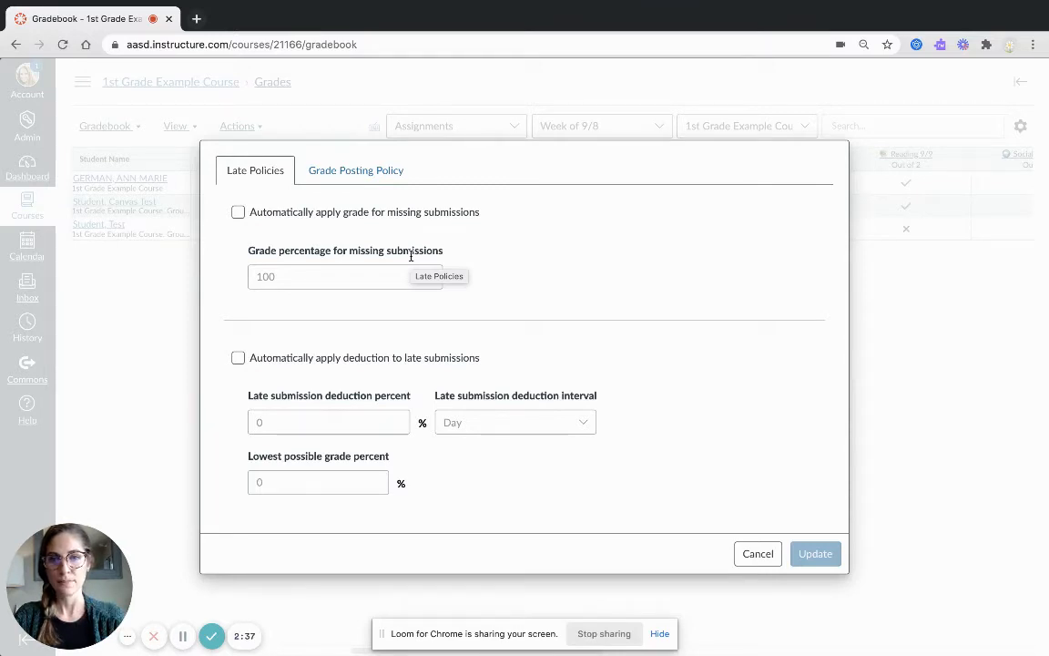
left_click(367, 179)
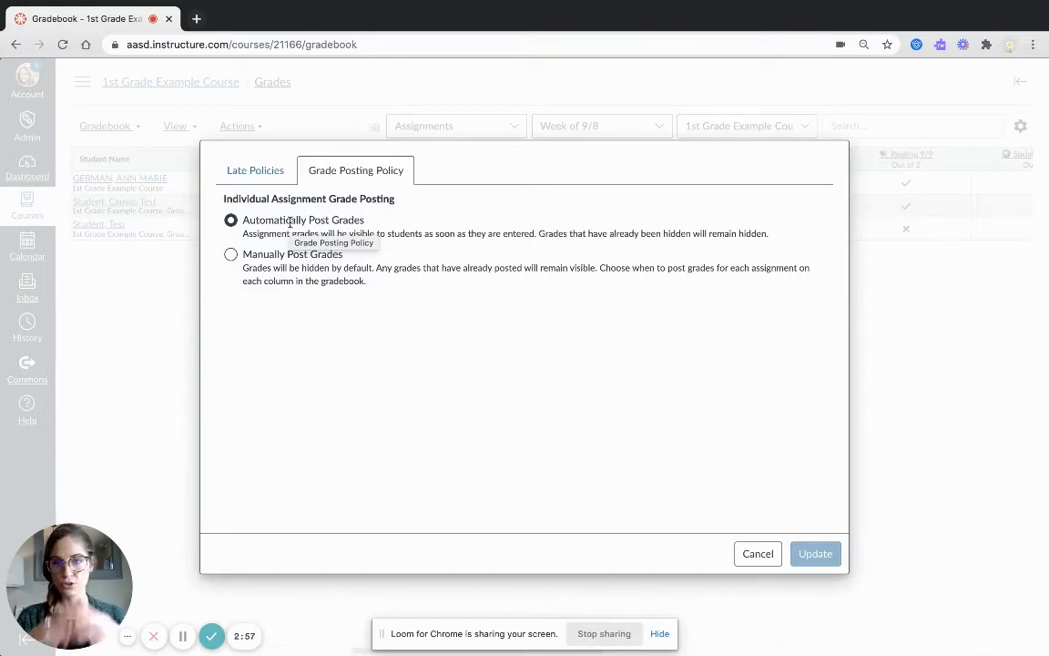
left_click(233, 256)
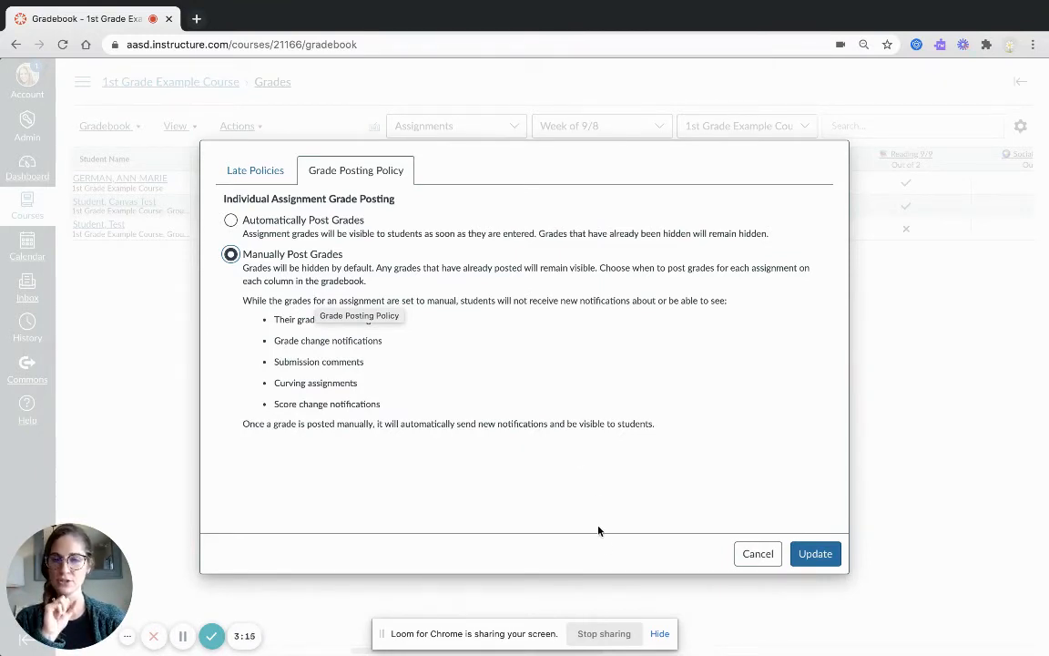
left_click(756, 556)
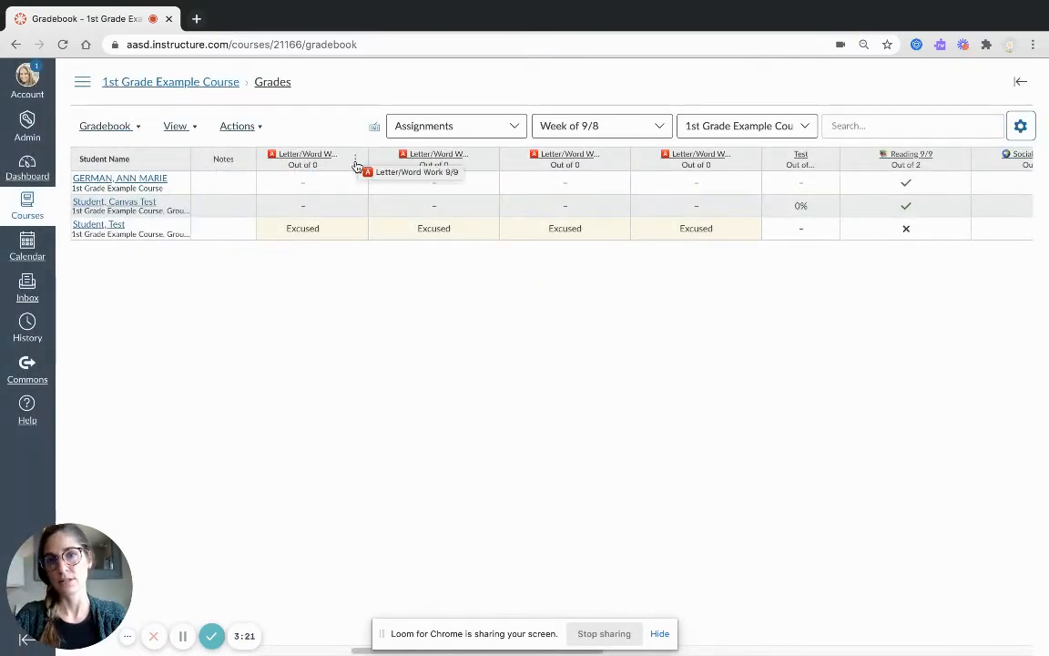
- Hide the grades for the Letter/Word Work 9/9 assignment for all sections
left_click(355, 162)
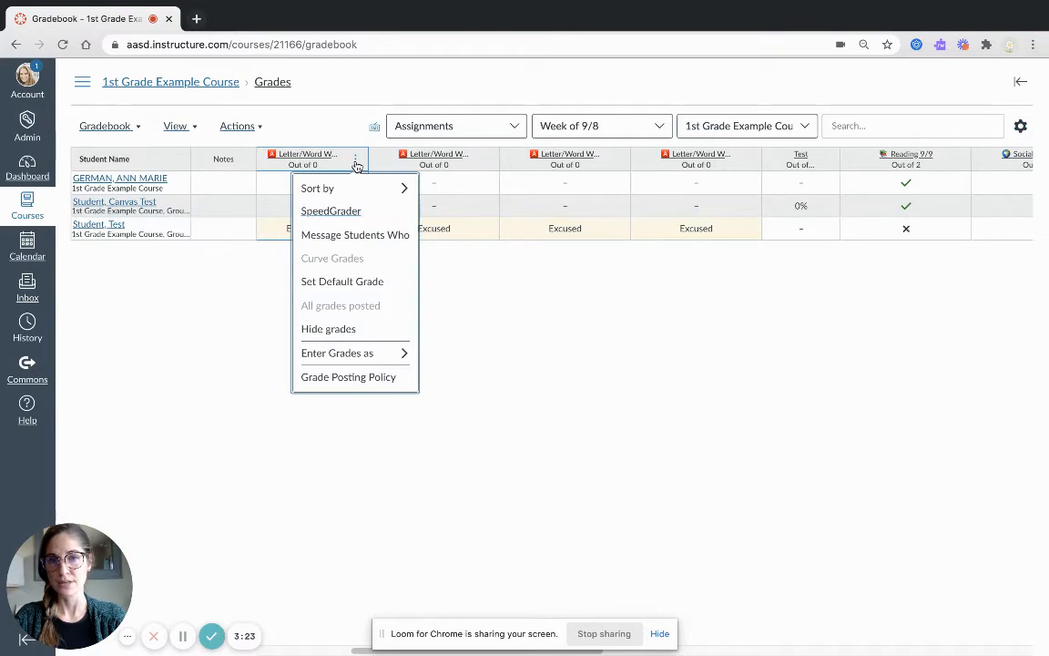
left_click(344, 330)
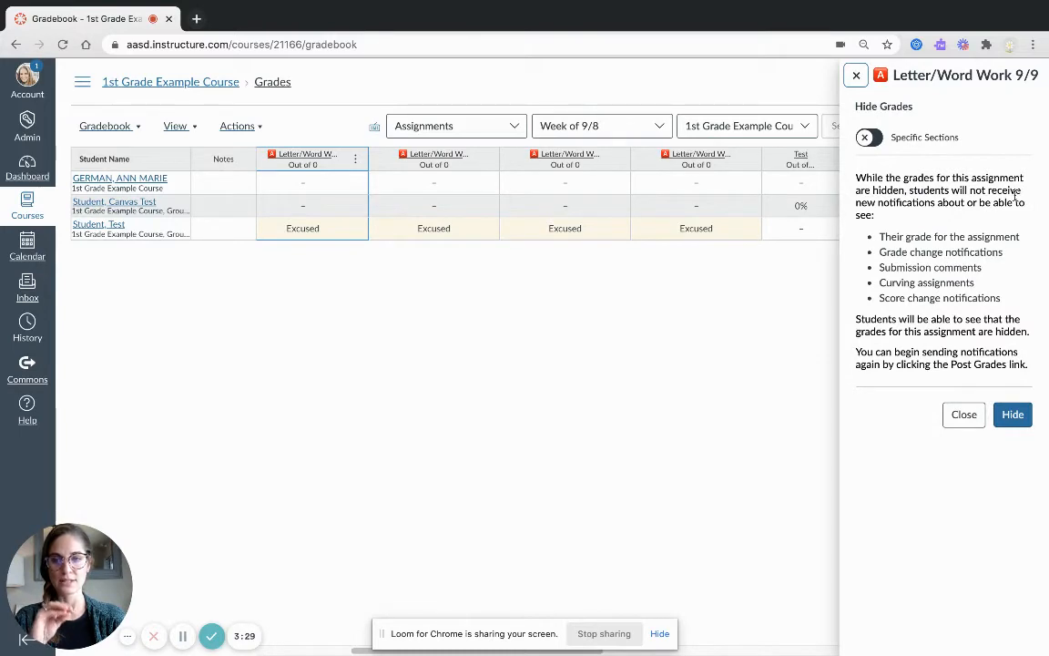
left_click(1012, 415)
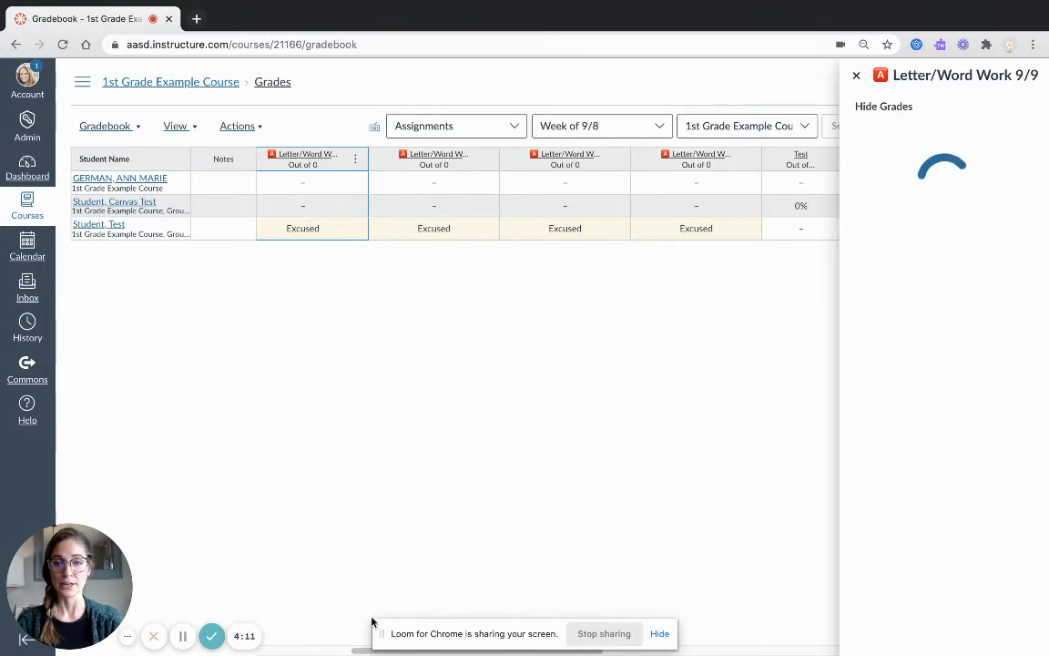
- Sort the gradebook by missing submissions for the Letter/Word Work 9/9 assignment
left_click(356, 162)
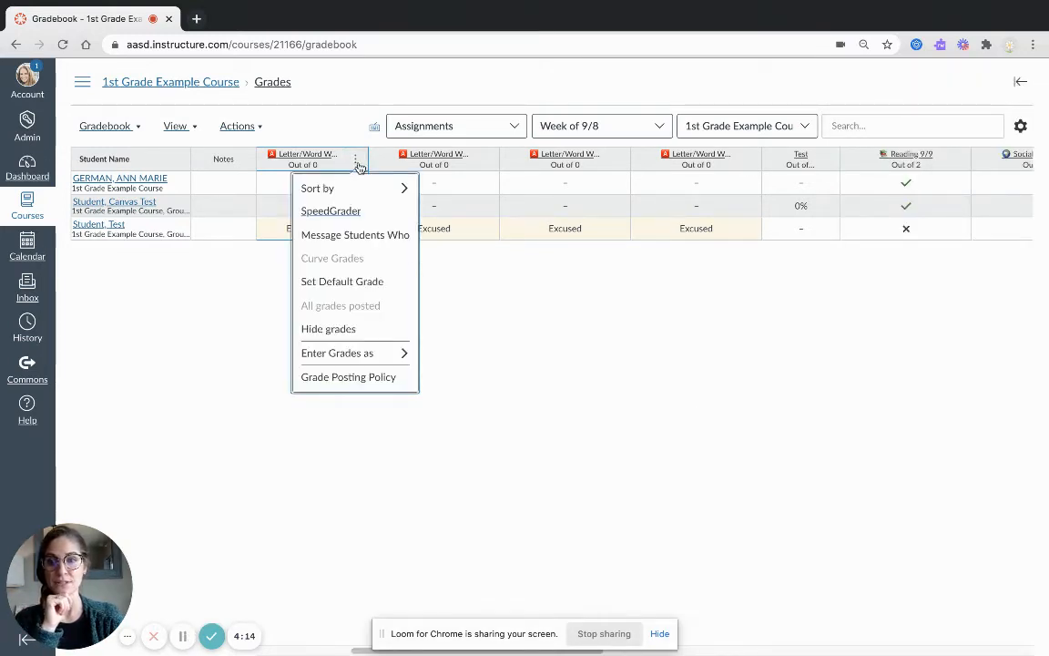
mouse_move(341, 188)
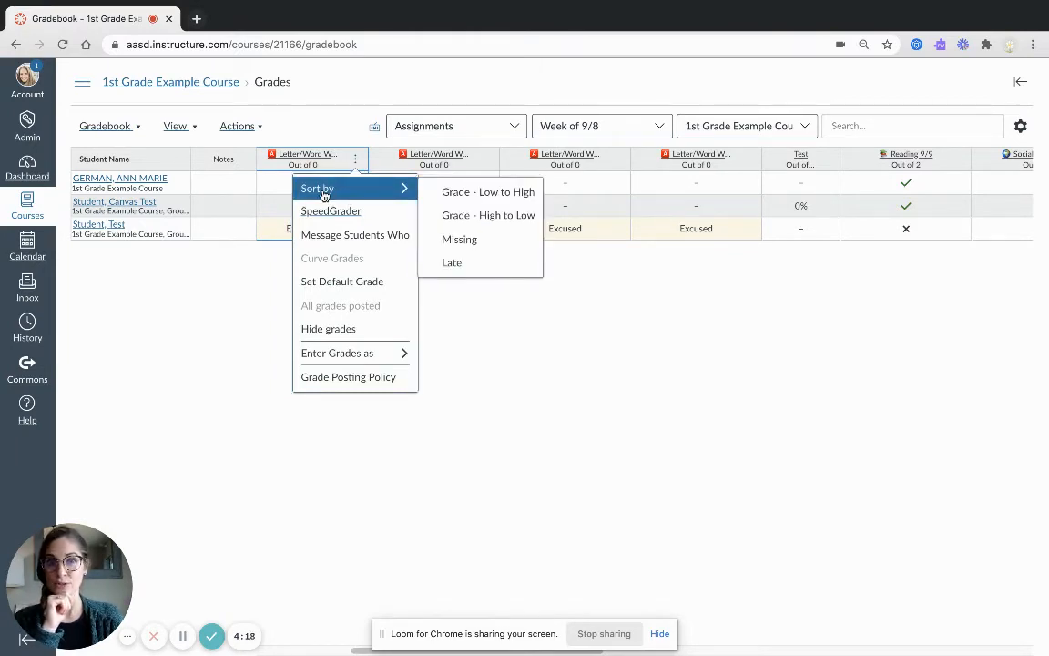
left_click(447, 238)
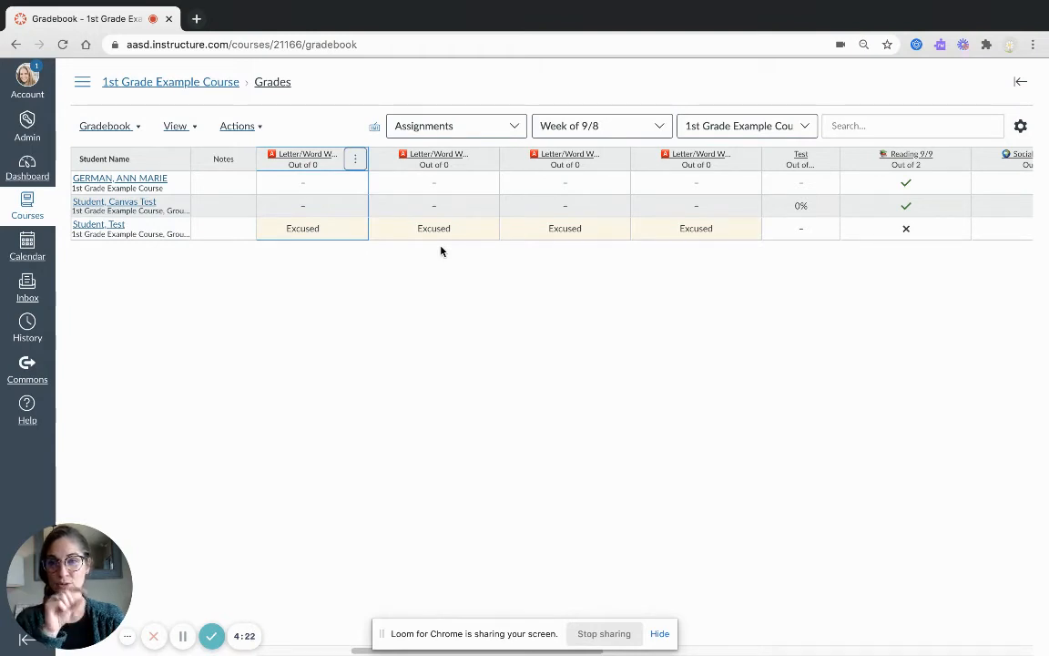
- Start a message to students for Letter/Word Work 9/9 and review the recipient criteria, keeping Haven't been graded
left_click(356, 162)
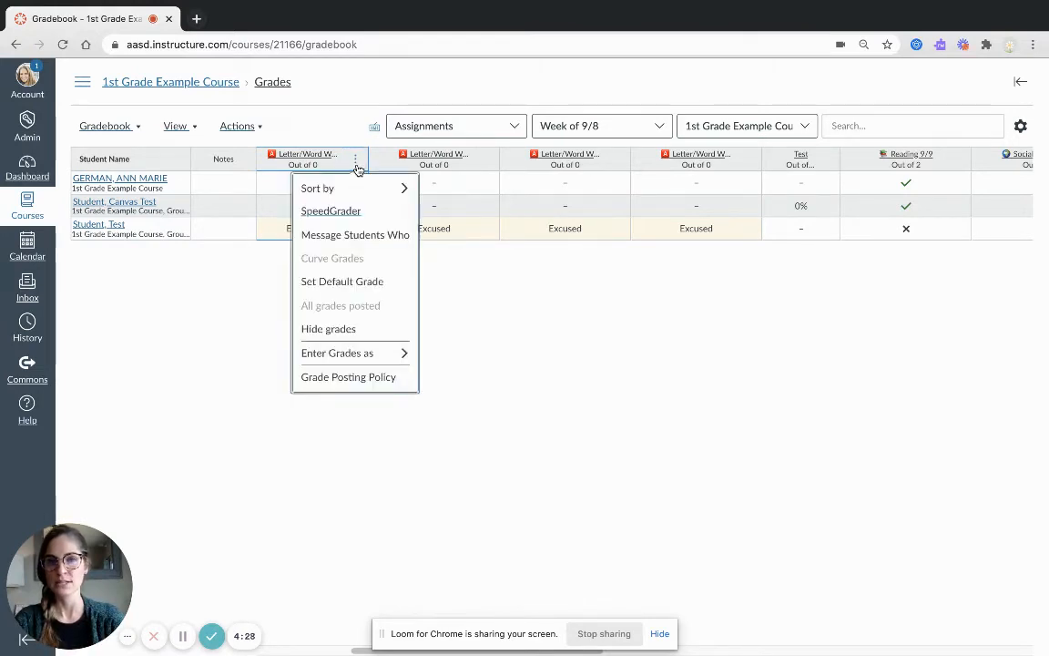
left_click(337, 236)
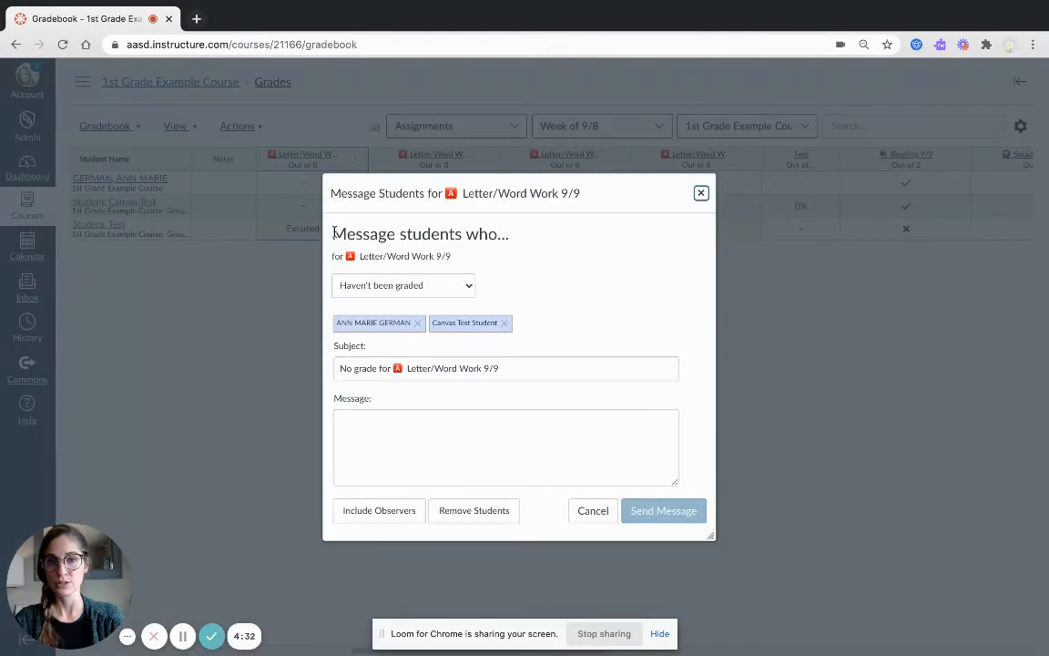
left_click(468, 288)
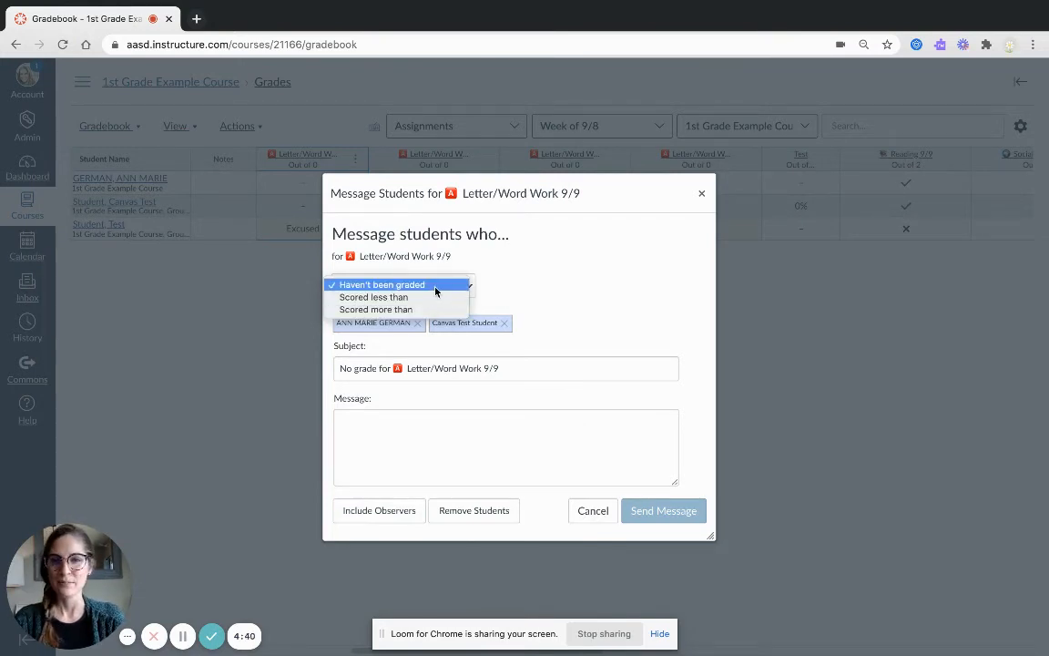
left_click(435, 288)
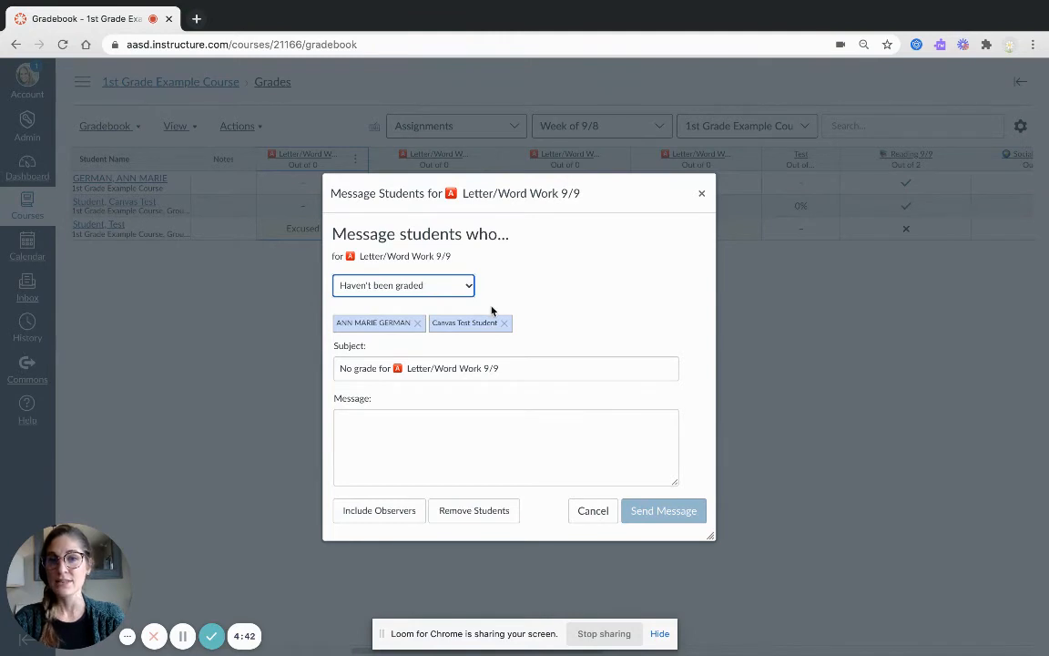
left_click(425, 287)
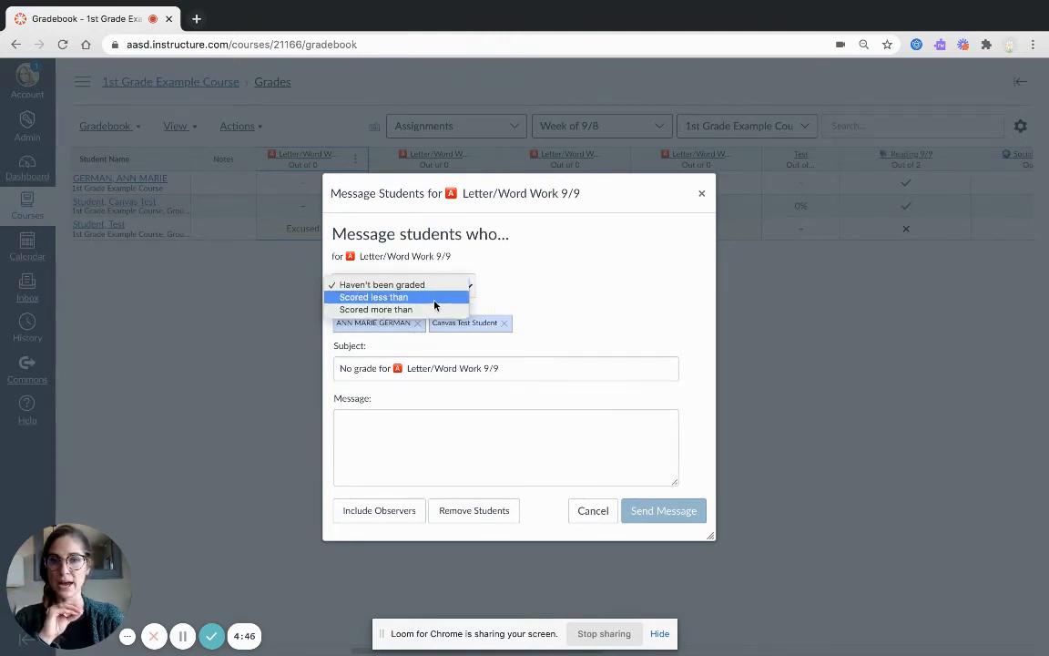
left_click(517, 279)
- Include observers among the message's recipients, and cancel the message without writing or sending it
left_click(437, 415)
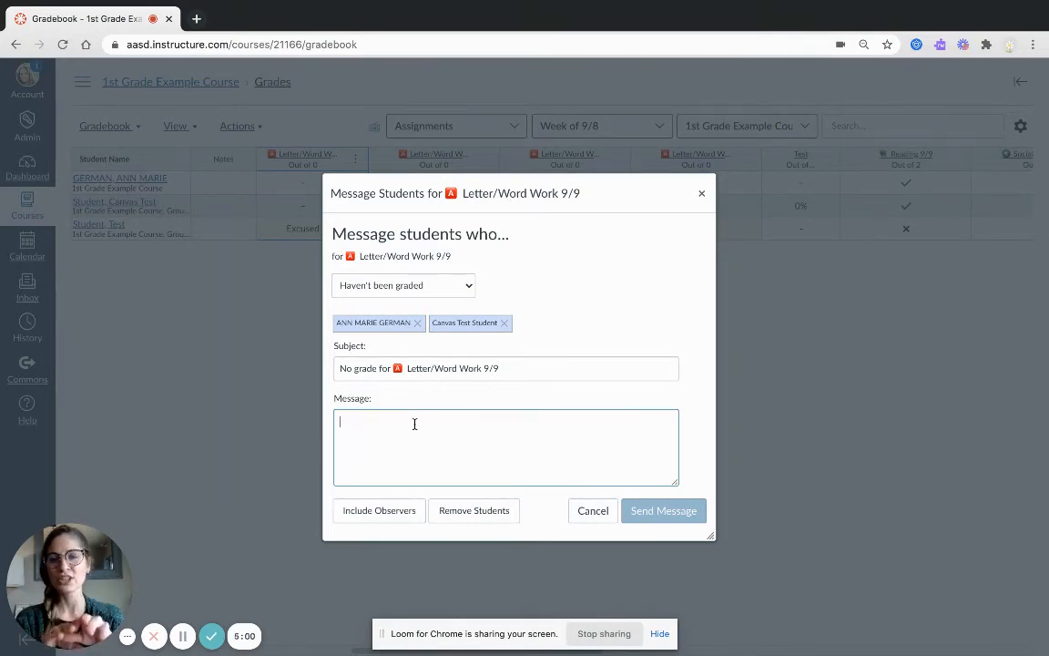
left_click(369, 510)
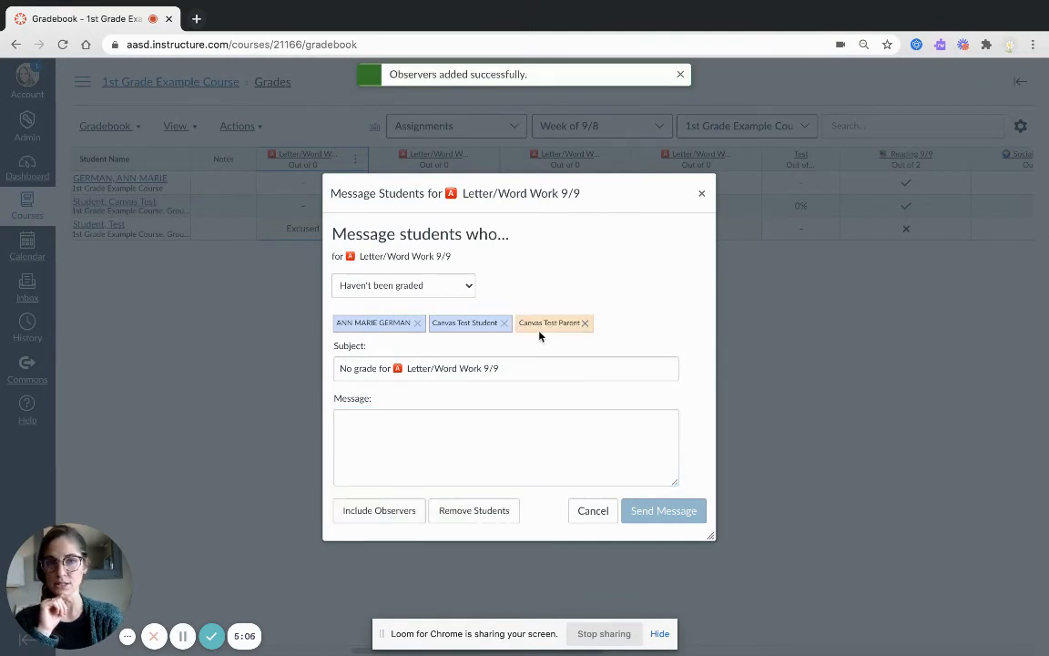
left_click(592, 511)
- Set a default grade of 0 for Letter/Word Work 9/9 without overwriting already-entered grades
left_click(355, 162)
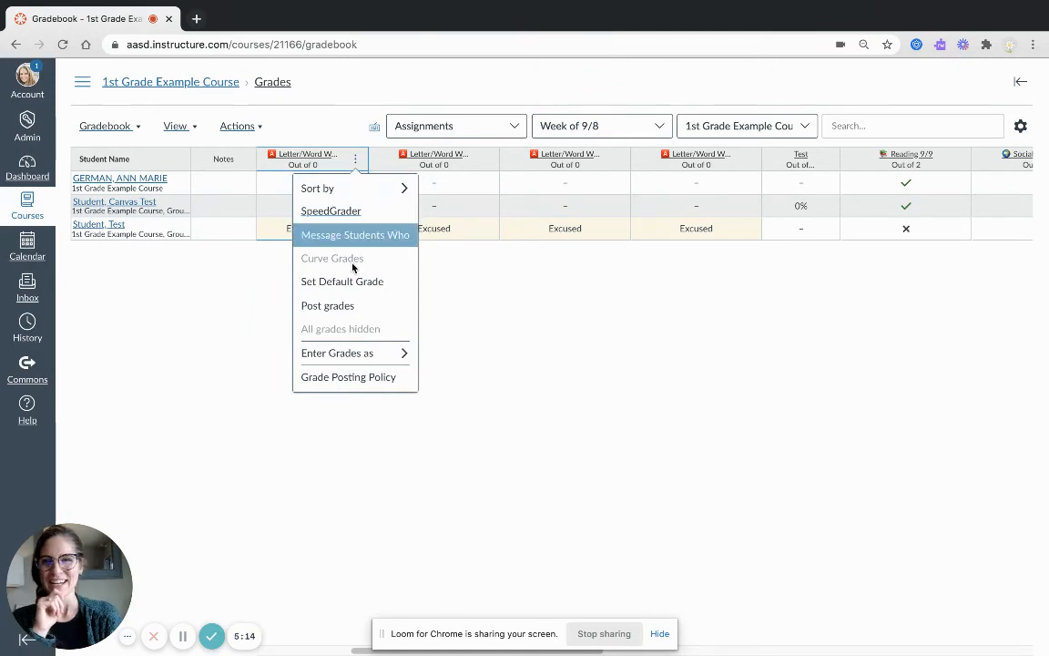
left_click(349, 286)
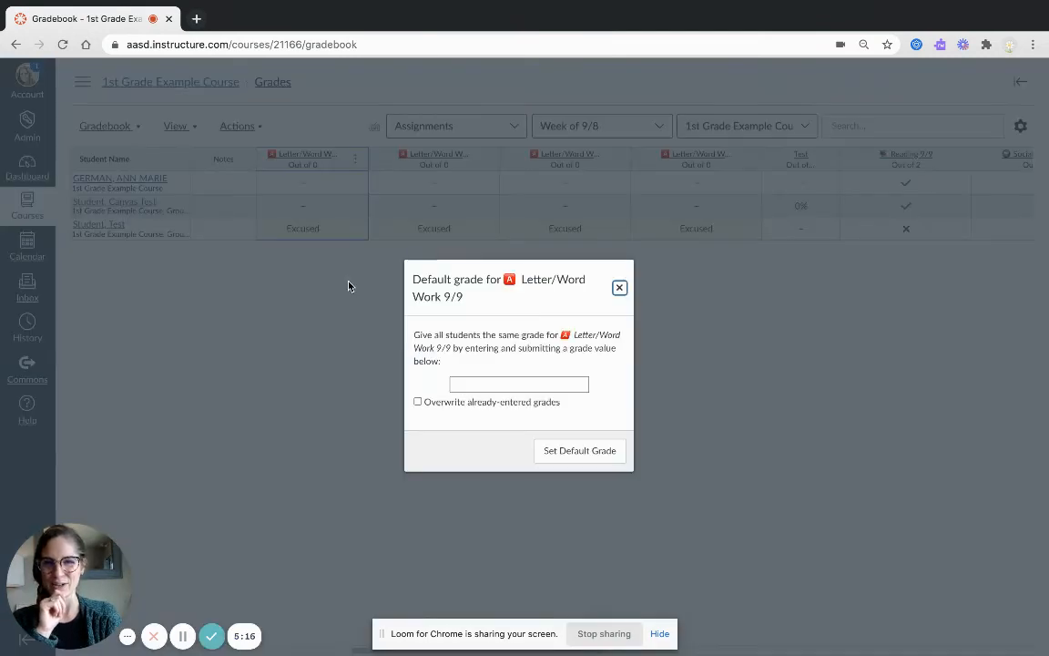
left_click(482, 386)
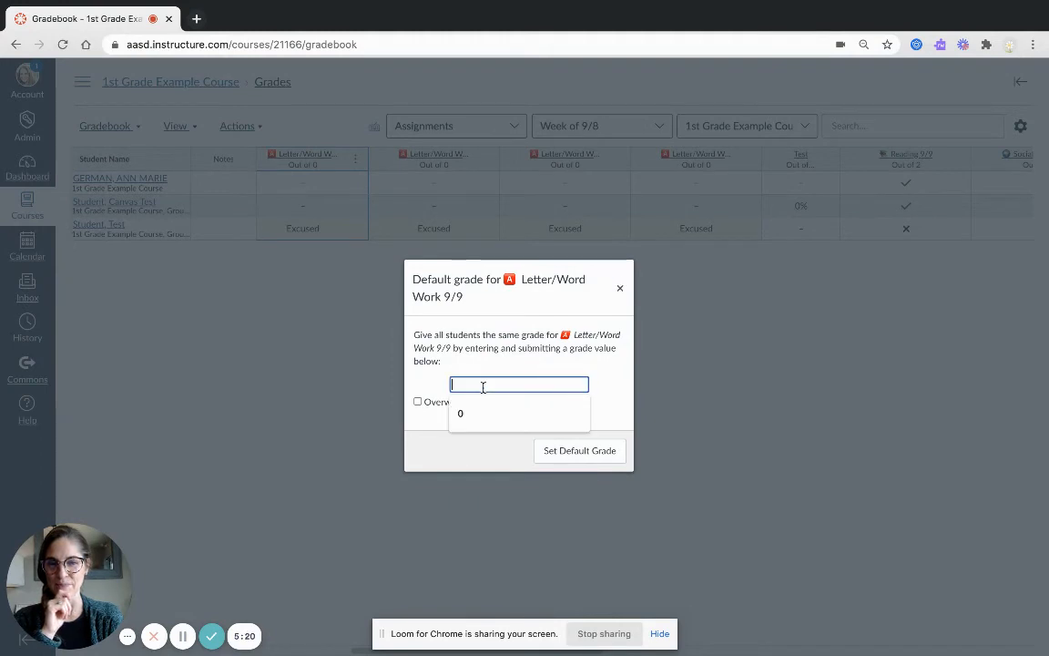
type("0")
left_click(562, 450)
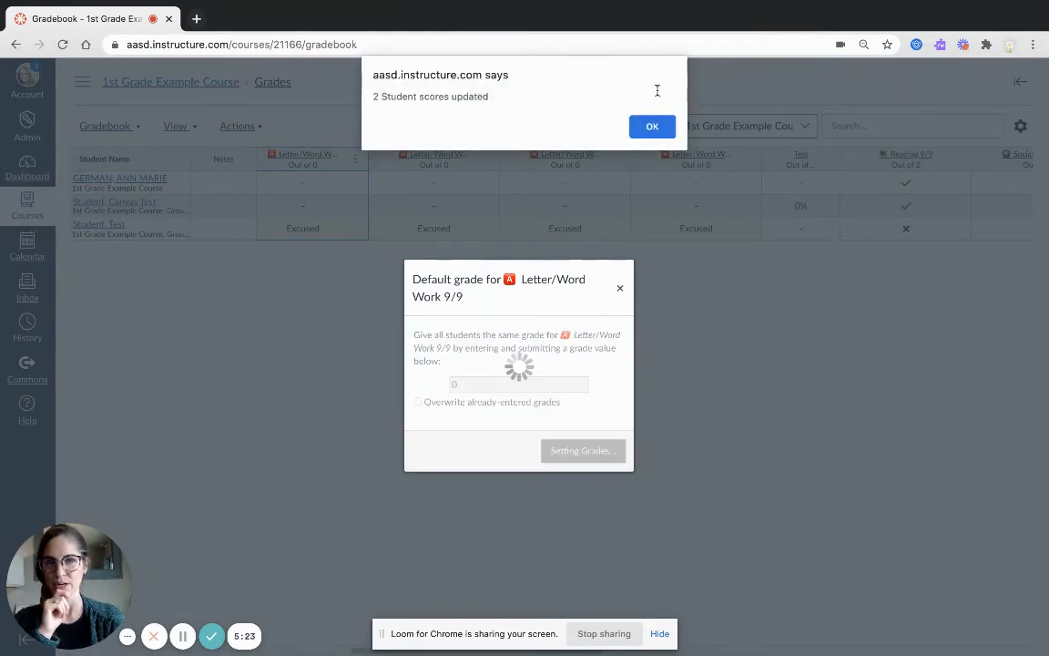
left_click(656, 126)
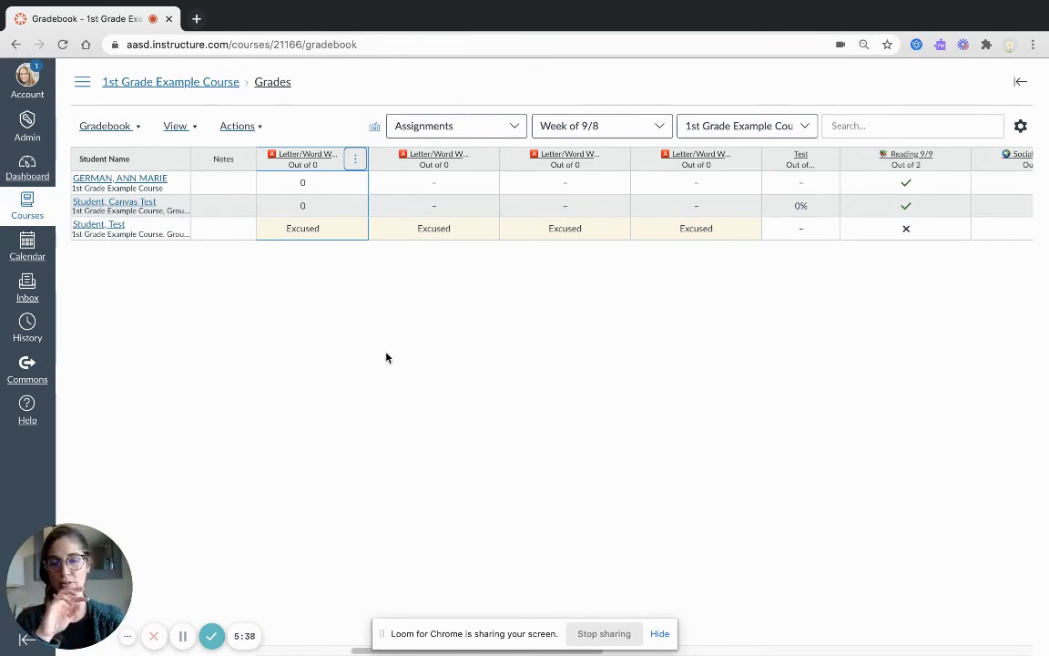
- Choose Points as the grade entry format for the first two Letter/Word Work assignment columns
left_click(354, 159)
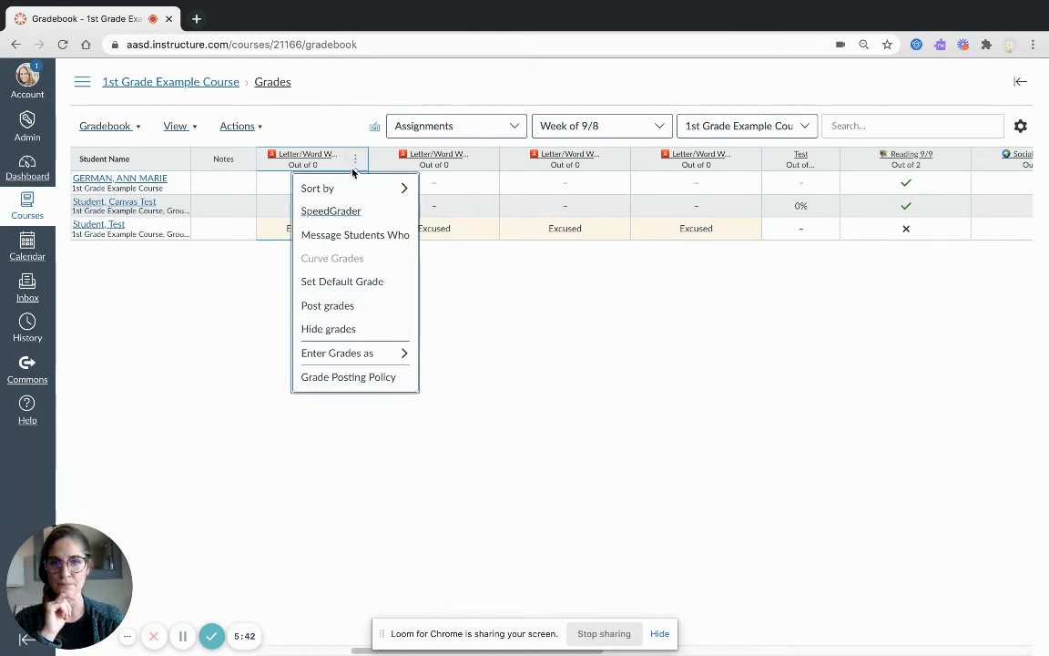
mouse_move(353, 352)
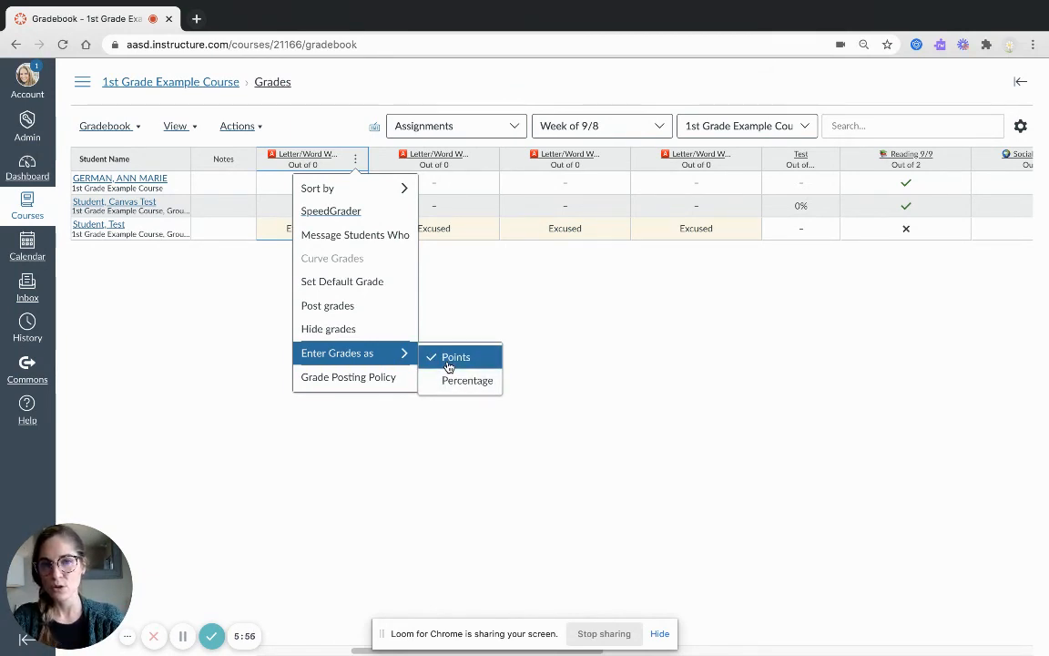
left_click(448, 366)
left_click(487, 160)
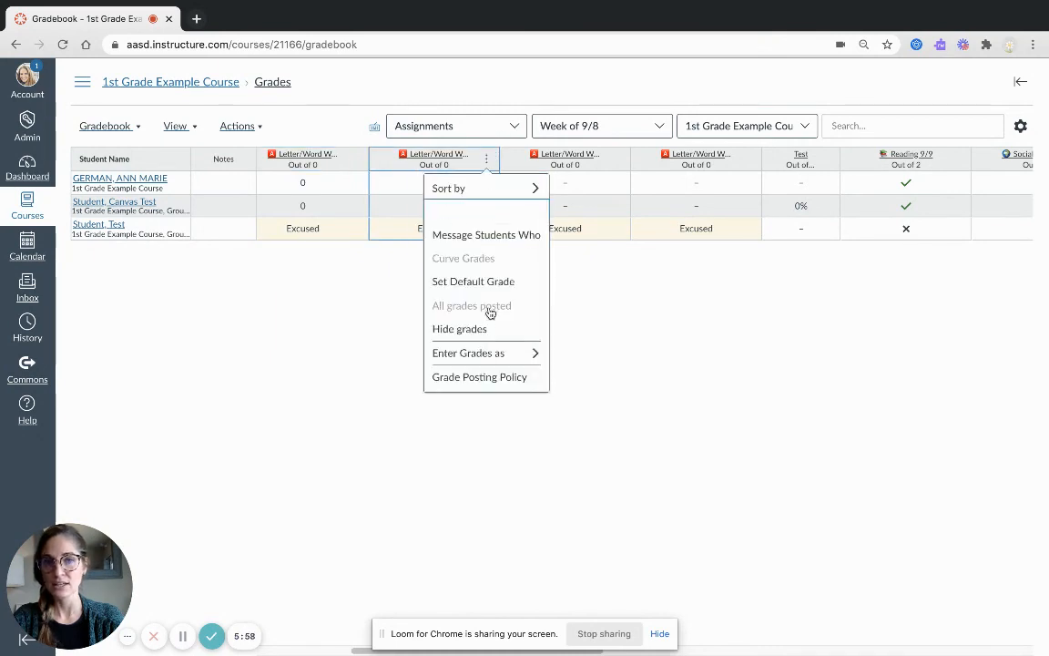
mouse_move(524, 351)
left_click(587, 357)
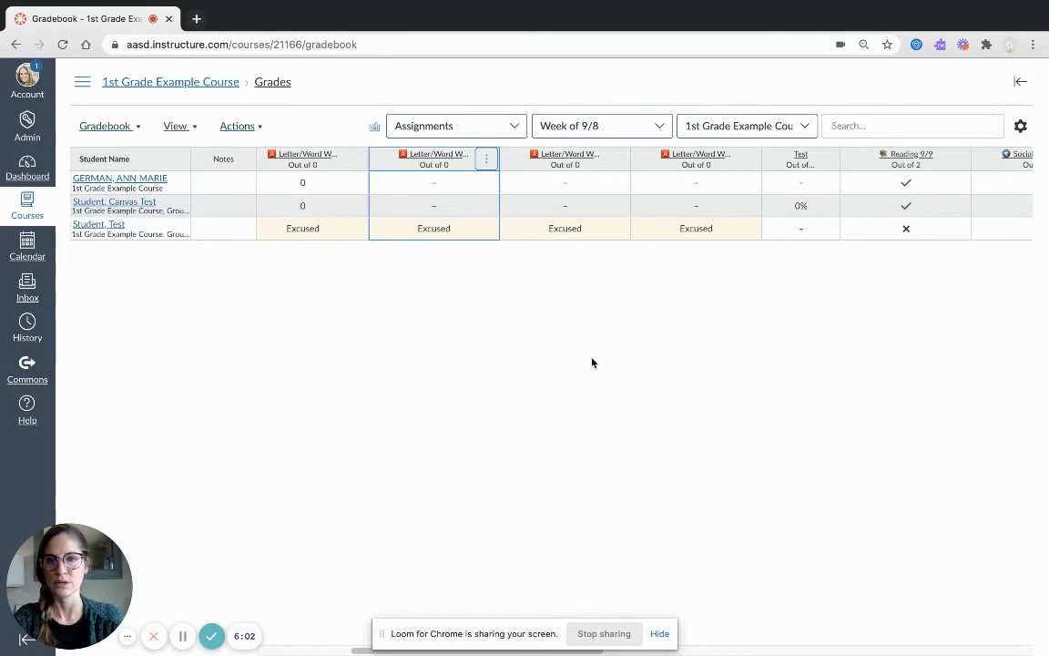
- Review the sorting and display options for the Student Name column, and turn on showing inactive enrollments
left_click(180, 160)
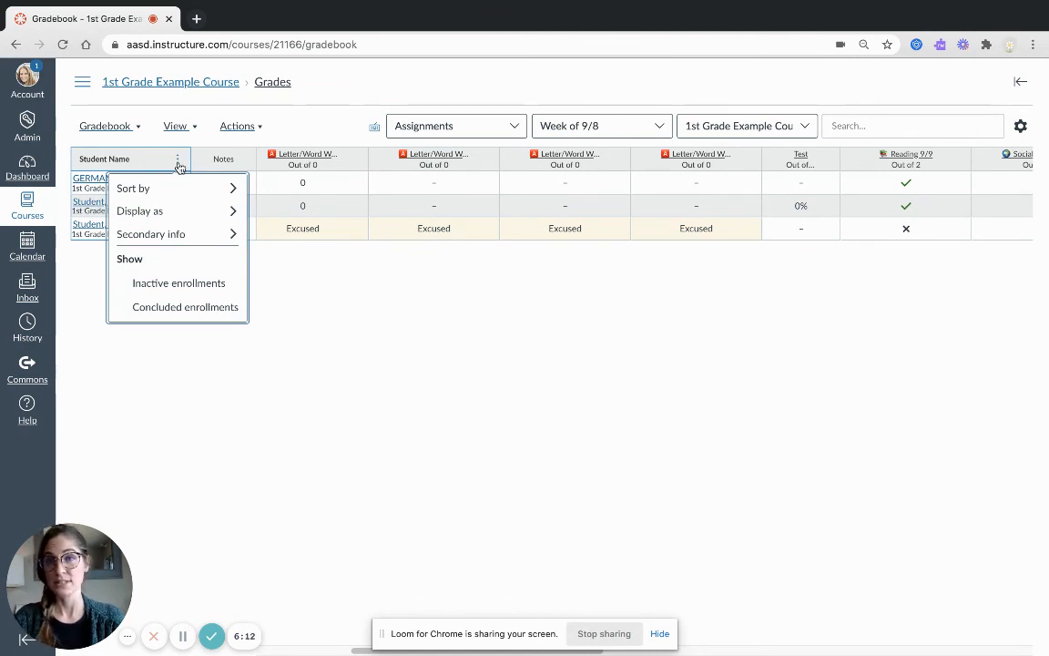
mouse_move(178, 188)
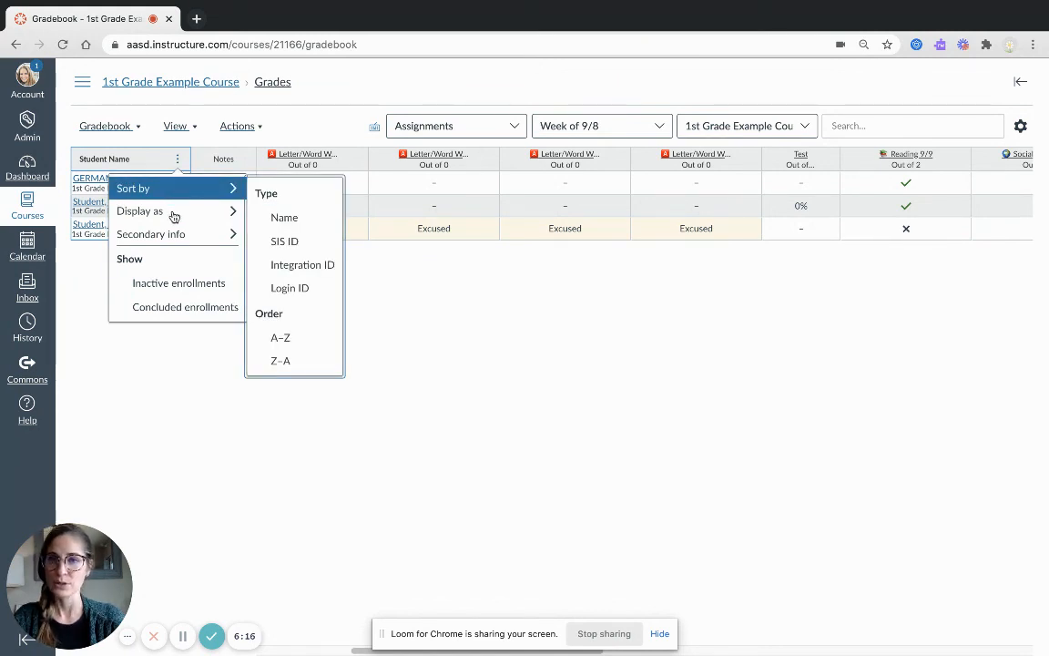
mouse_move(173, 215)
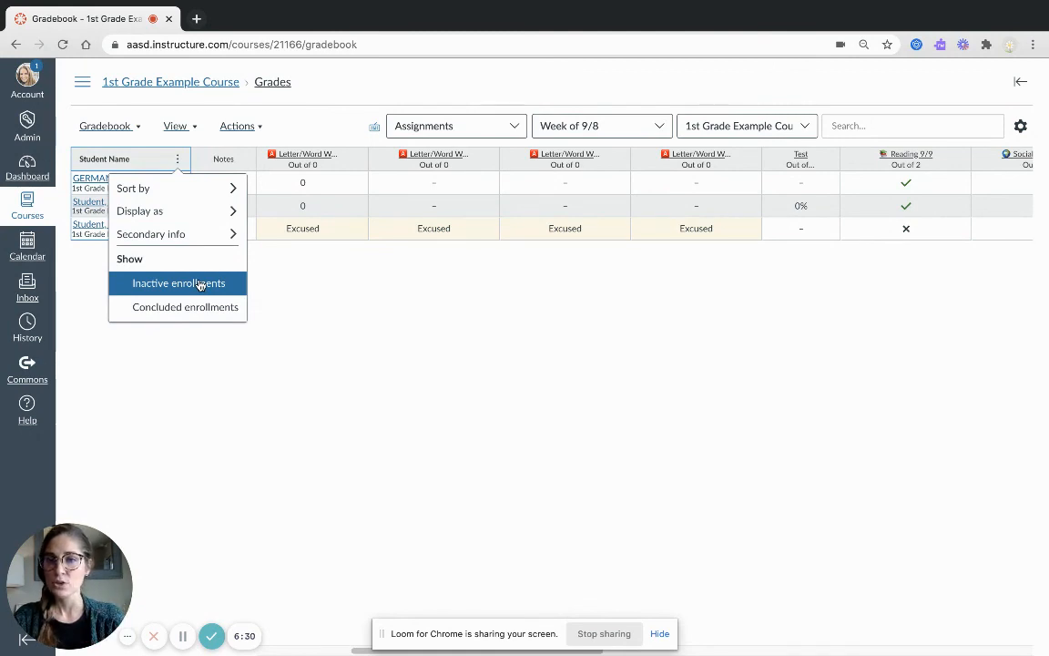
left_click(199, 283)
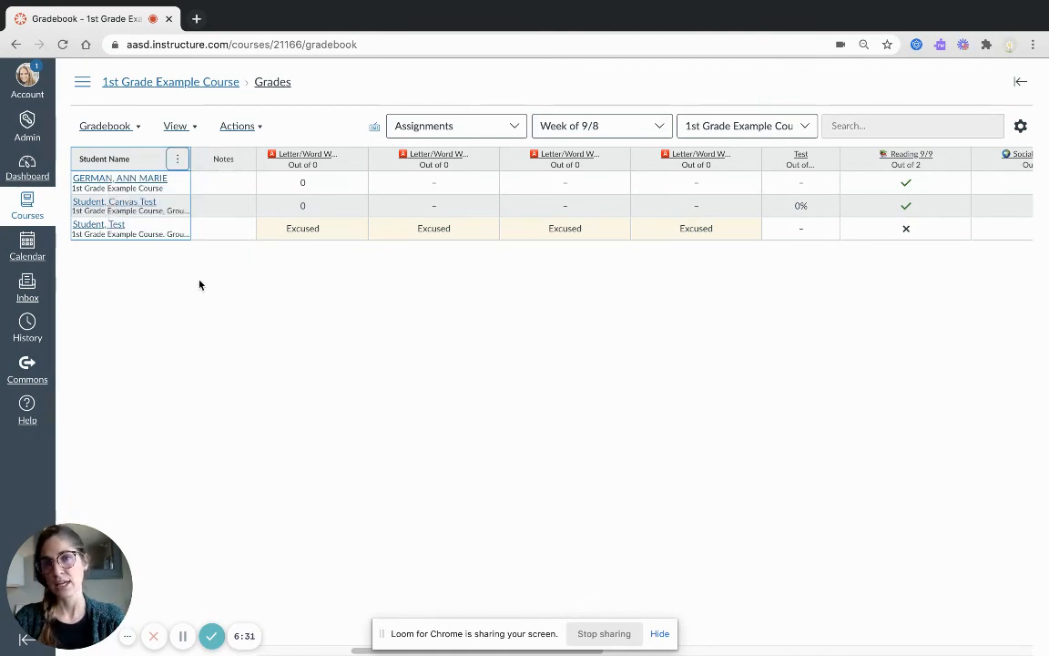